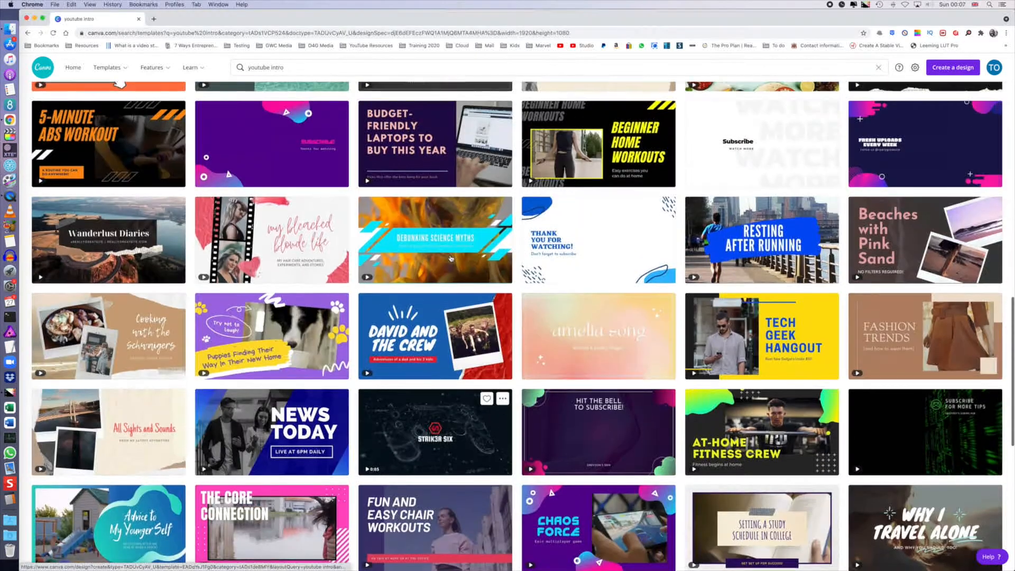
# Create a blank YouTube Intro design from the YouTube Intro template collection.
pyautogui.scroll(10, 451, 259)
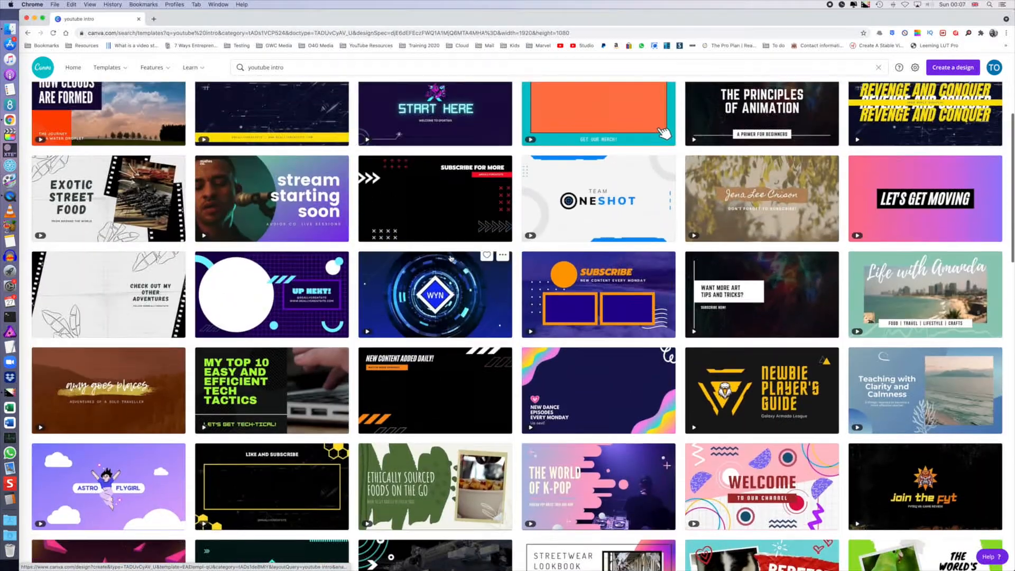
pyautogui.scroll(4, 451, 259)
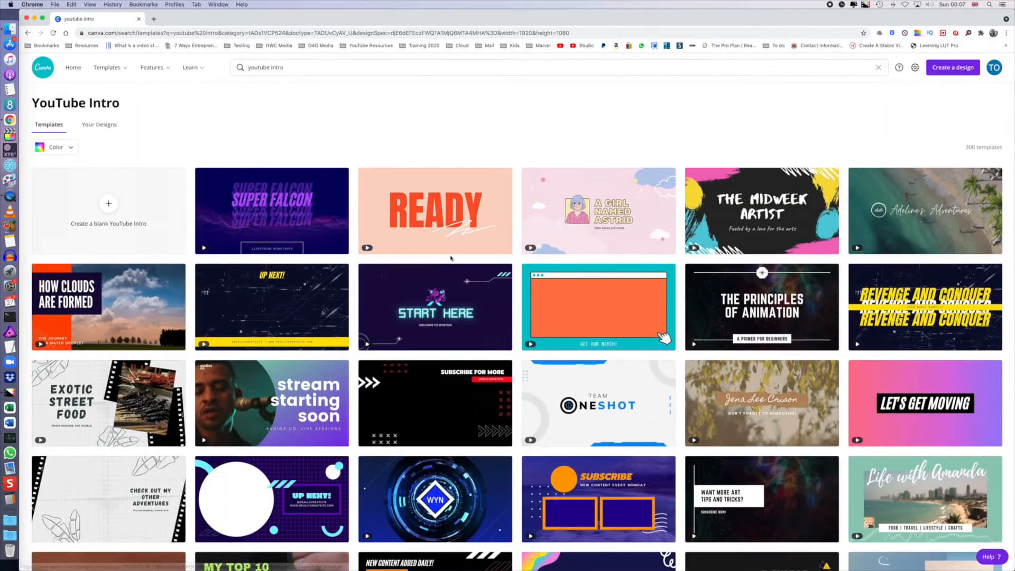
pyautogui.click(107, 210)
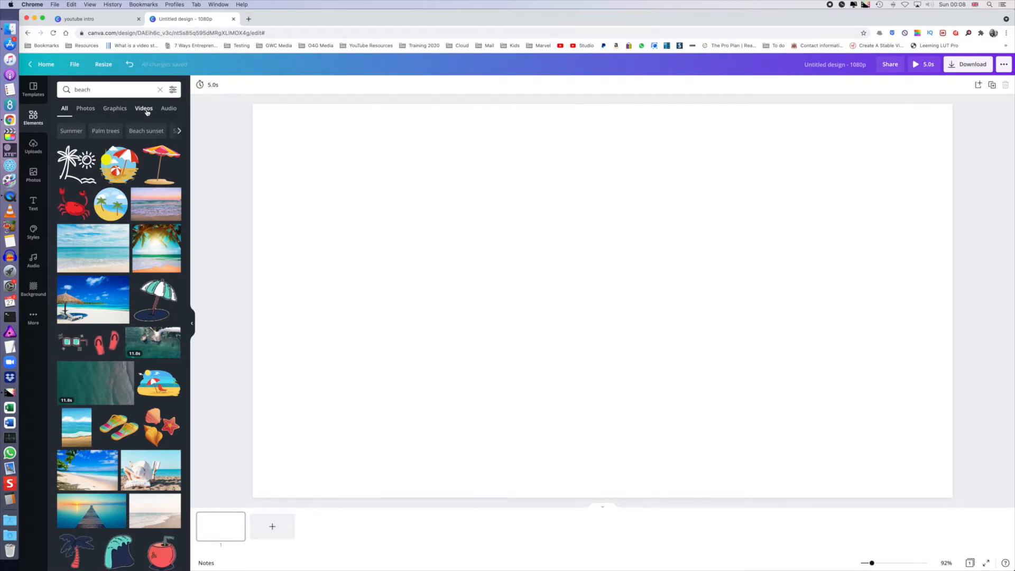
# Add the free aerial clip of rocks and shoreline from the beach videos and set it as the first page's background.
pyautogui.click(144, 109)
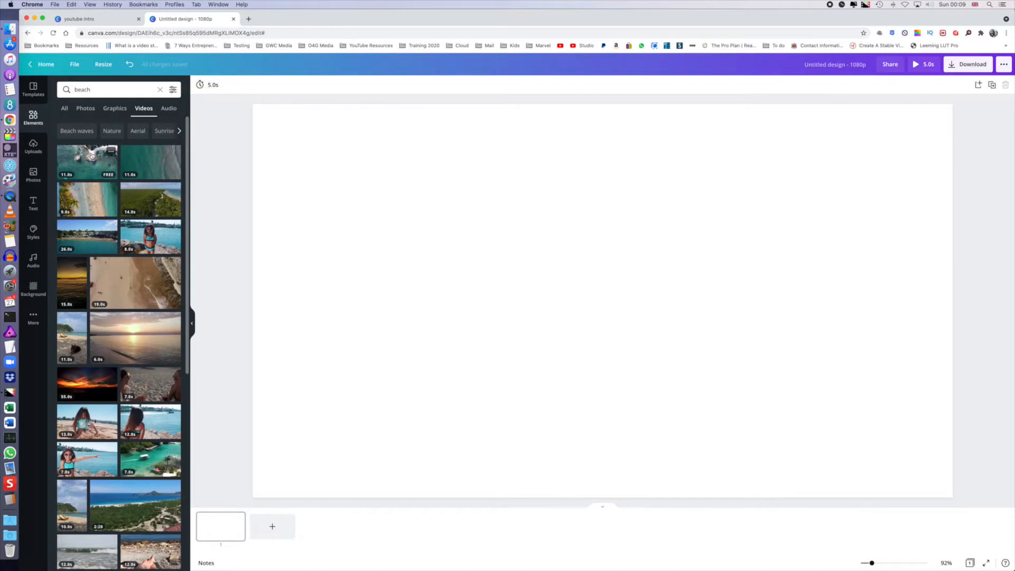
pyautogui.click(93, 157)
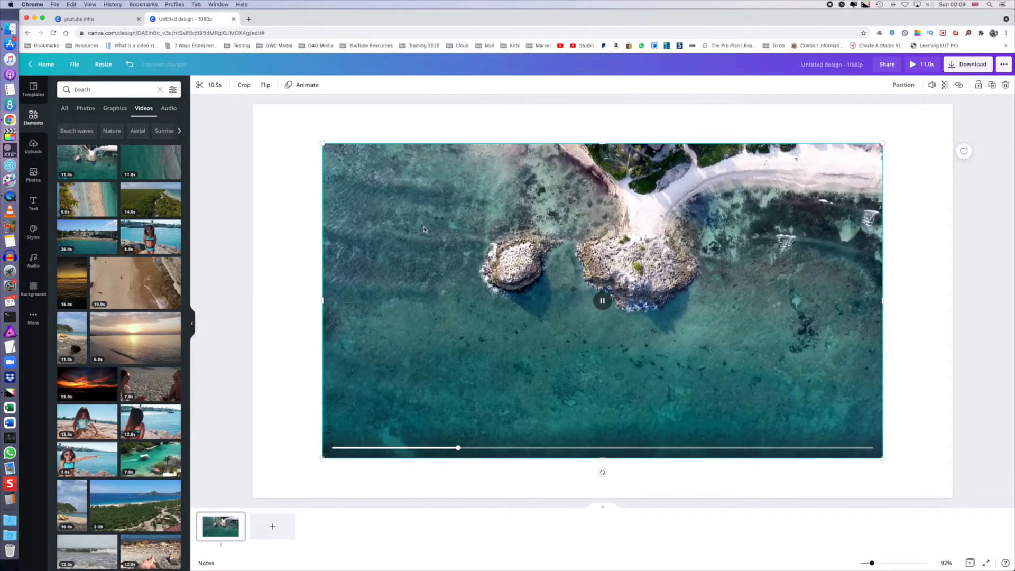
pyautogui.moveTo(322, 142); pyautogui.dragTo(279, 119)
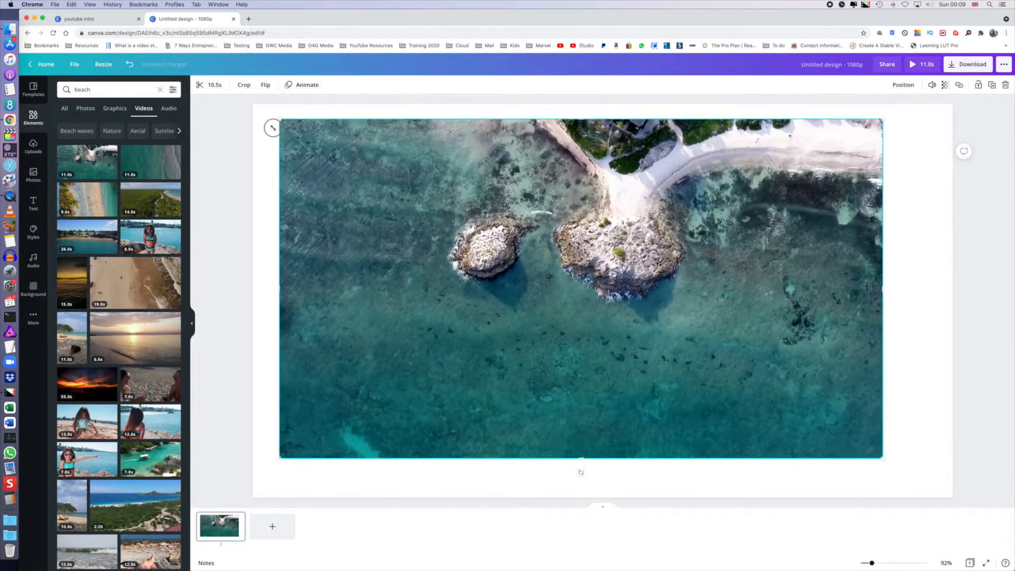
pyautogui.rightClick(437, 212)
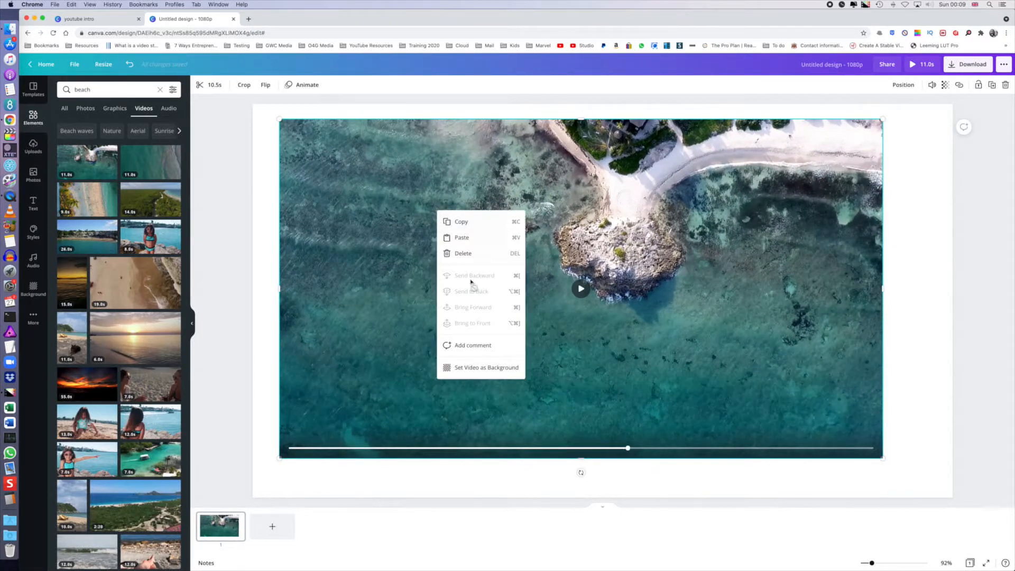
pyautogui.click(466, 368)
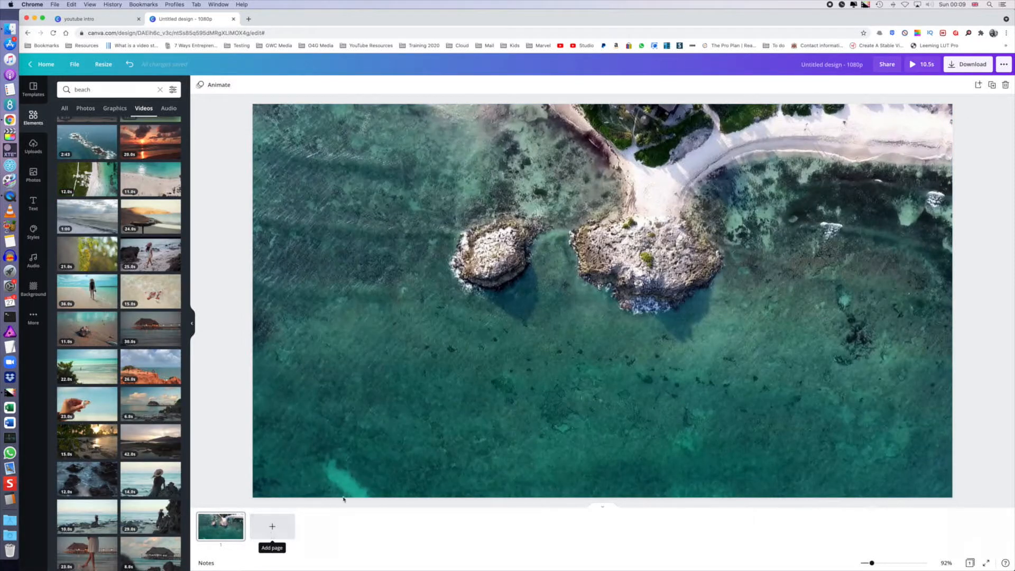
# Add a second page and fill it with the beach video of a hand holding a hermit crab shell.
pyautogui.click(273, 528)
pyautogui.scroll(-2, 87, 348)
pyautogui.click(87, 348)
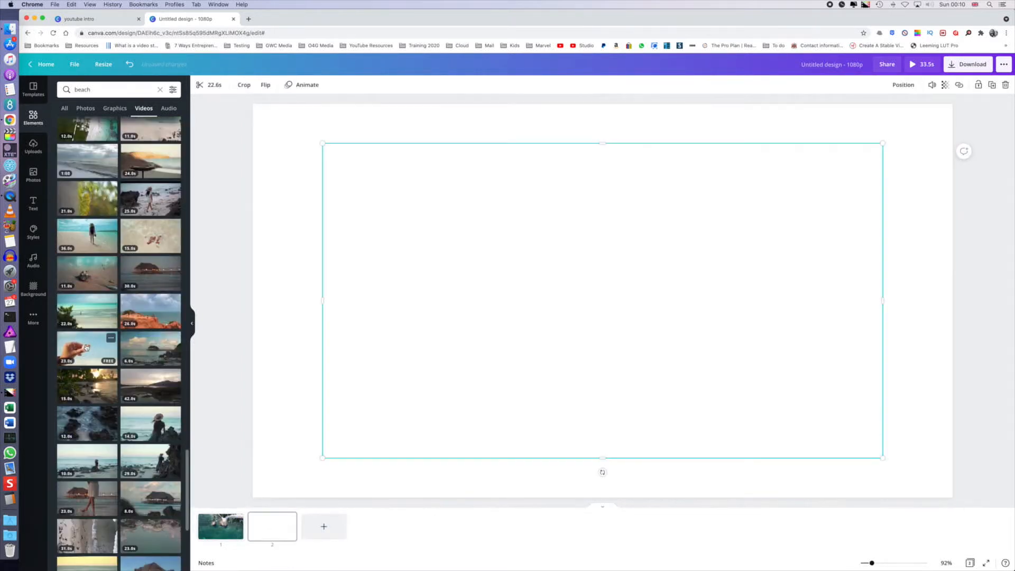
pyautogui.moveTo(391, 413); pyautogui.dragTo(436, 444)
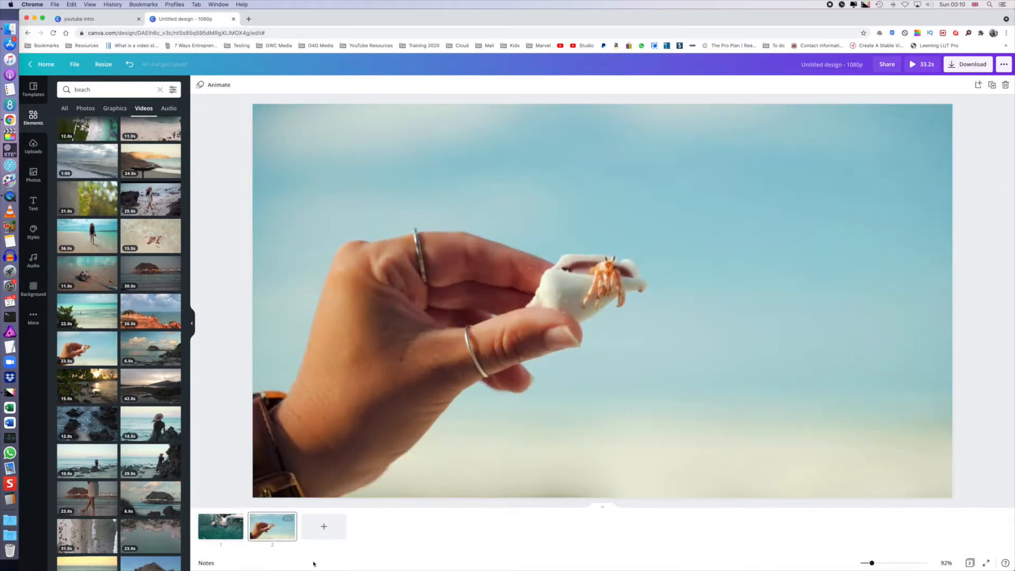
# Add a third page and set the beach video of a coconut and sunglasses on a lounger as its background.
pyautogui.scroll(-10, 150, 443)
pyautogui.press('super+Return')
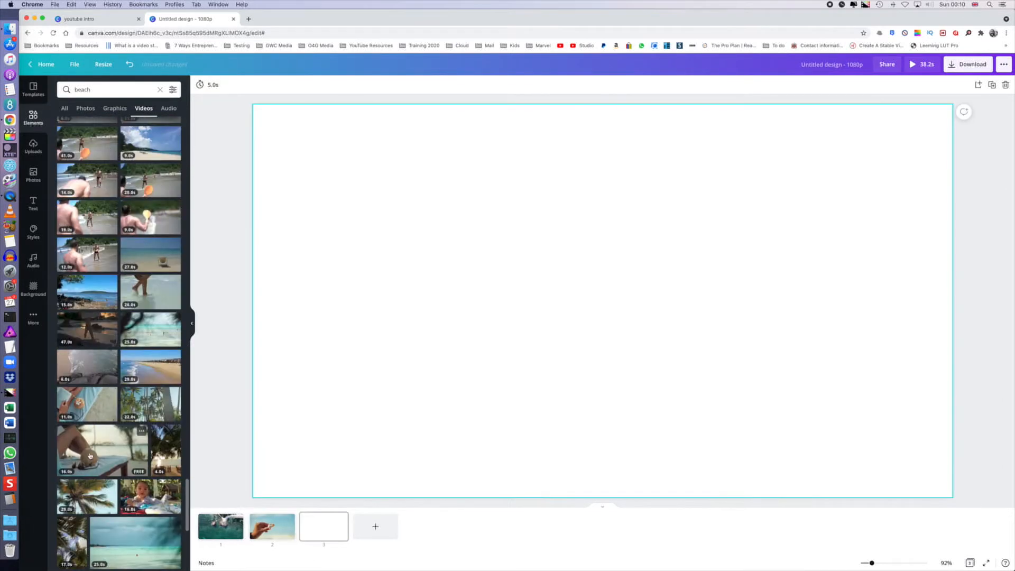
pyautogui.click(97, 452)
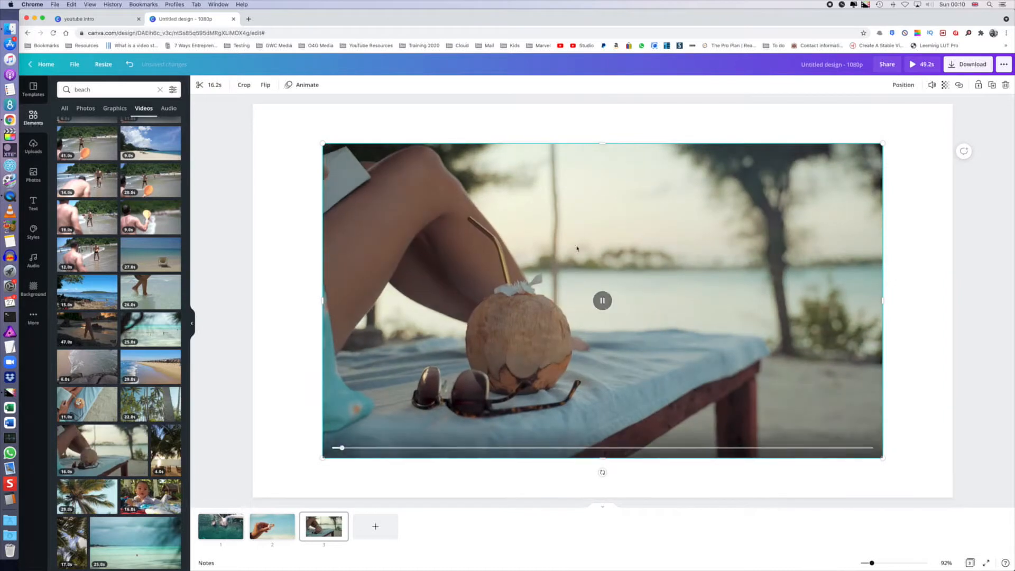
pyautogui.rightClick(521, 250)
pyautogui.click(565, 406)
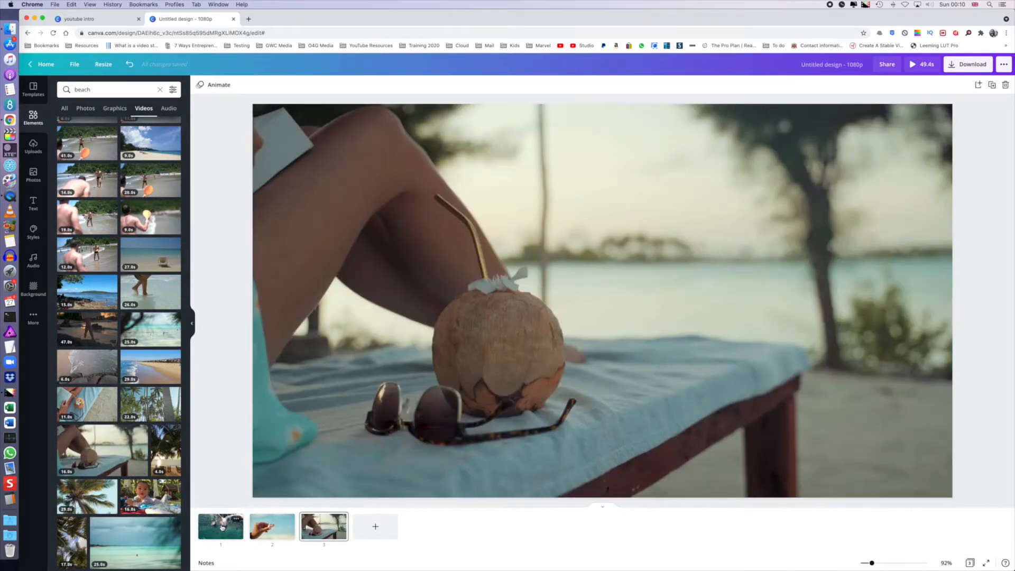
# Review the three video pages in turn and check the total length of the design.
pyautogui.click(221, 527)
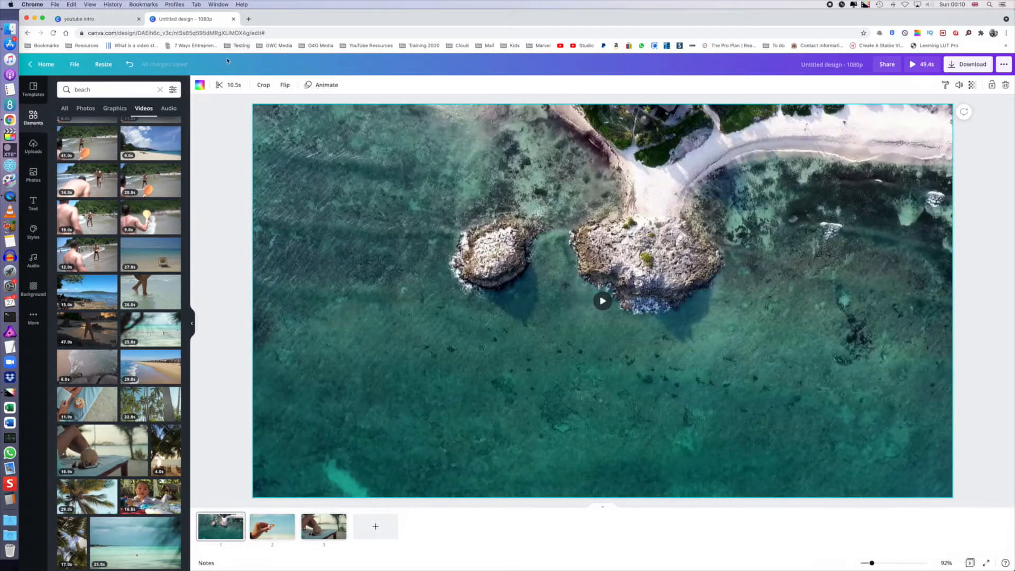
pyautogui.click(273, 517)
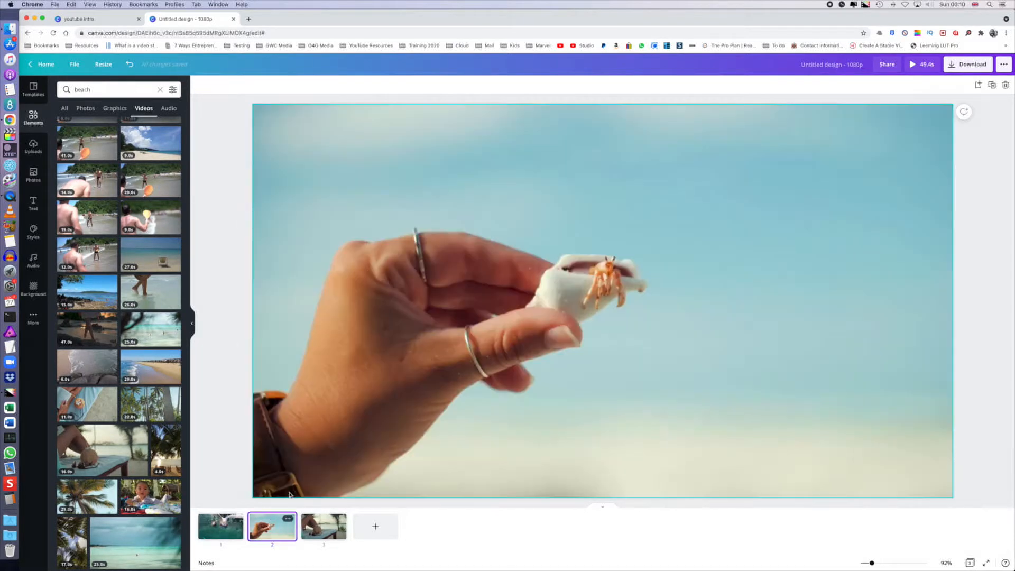
pyautogui.click(324, 529)
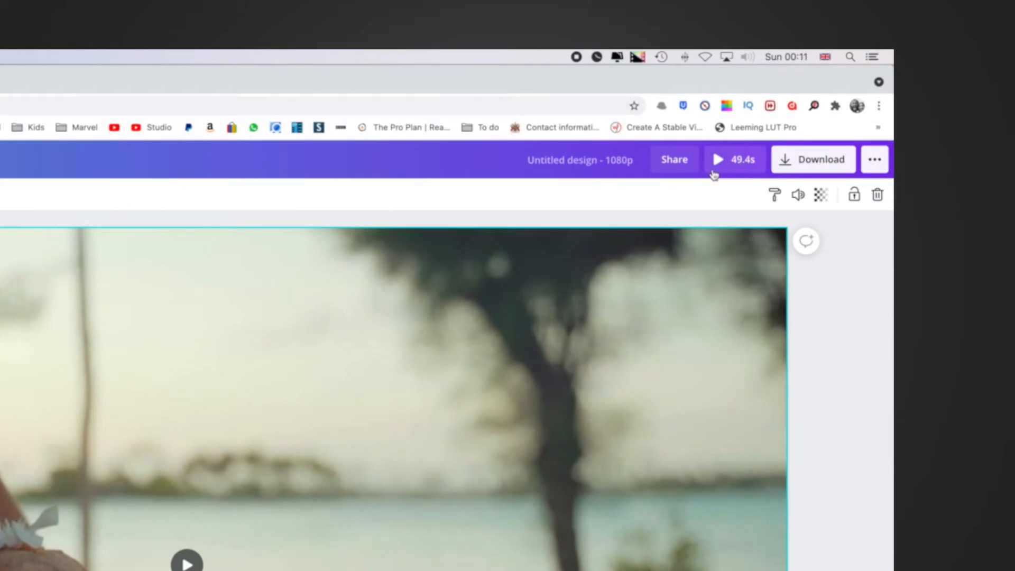
pyautogui.click(715, 173)
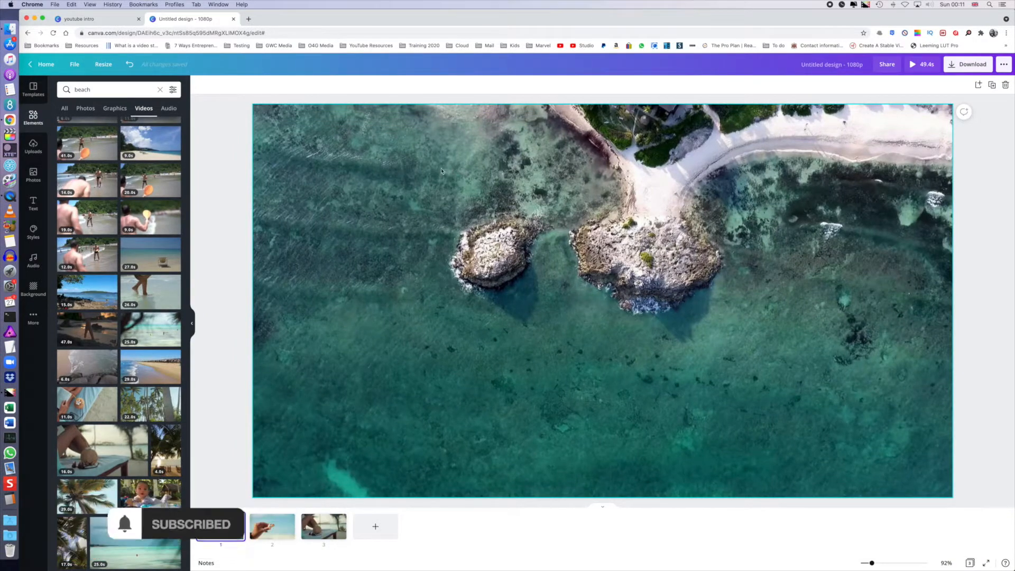
# Trim the aerial shoreline clip on page 1 to 3.0 seconds.
pyautogui.click(437, 172)
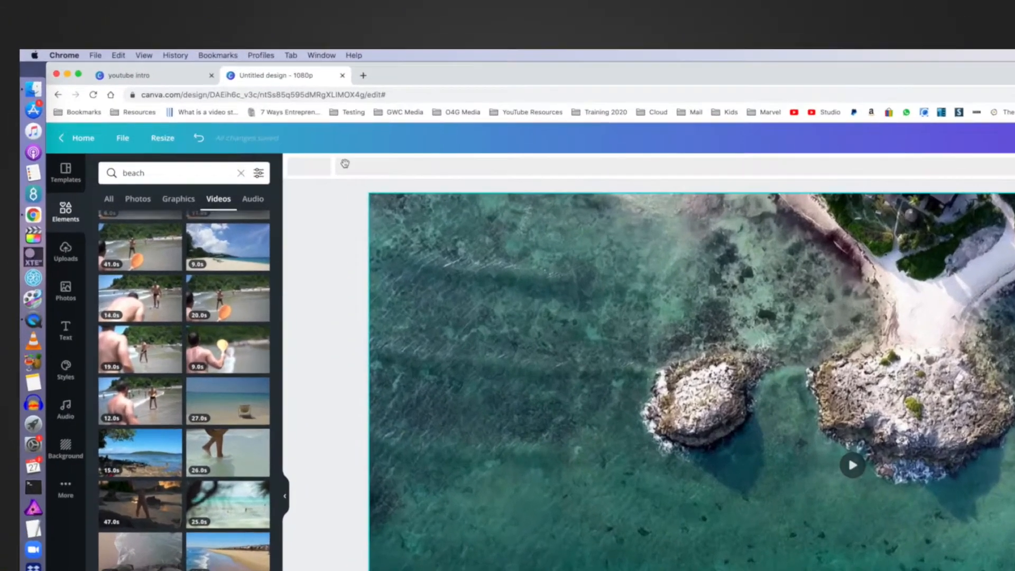
pyautogui.click(235, 85)
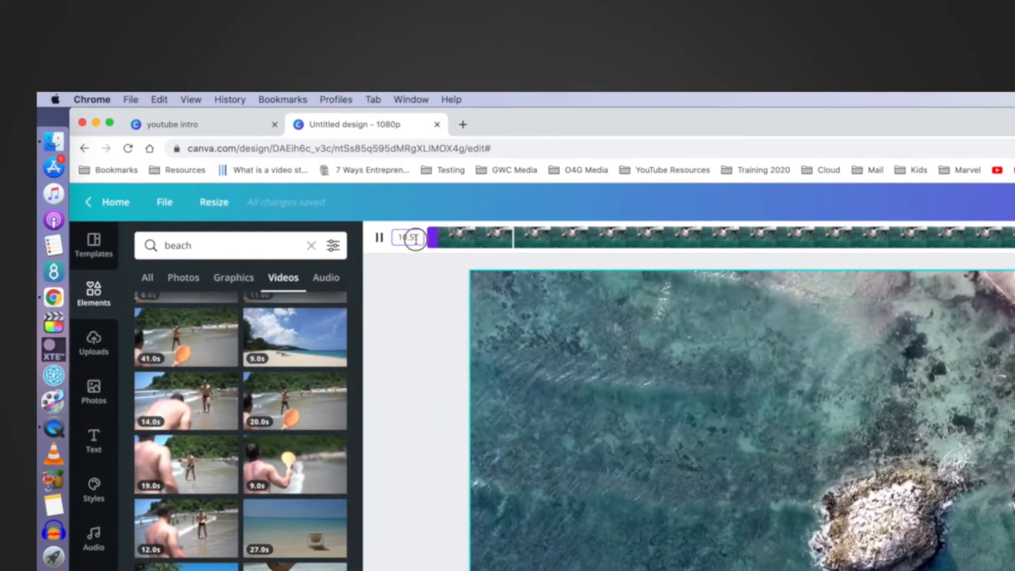
pyautogui.moveTo(418, 240); pyautogui.dragTo(367, 238)
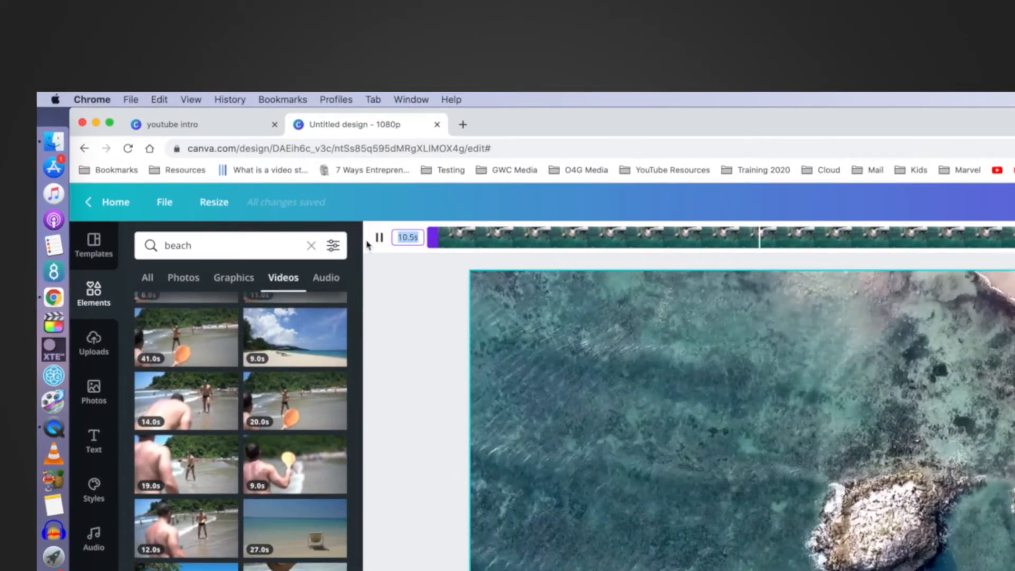
pyautogui.write('3')
pyautogui.press('Return')
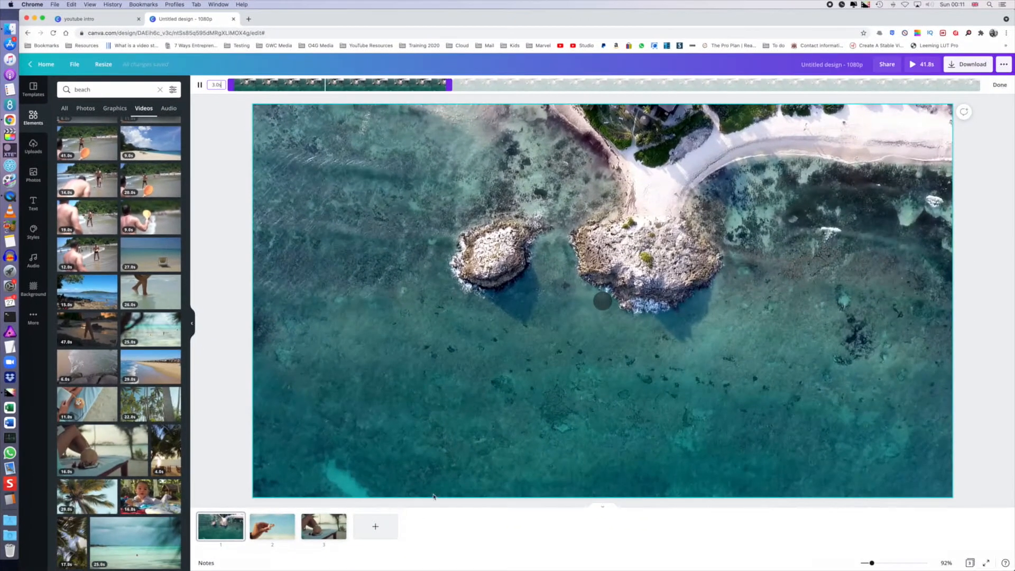
# Trim the hermit crab clip on page 2 to 3 seconds.
pyautogui.click(277, 522)
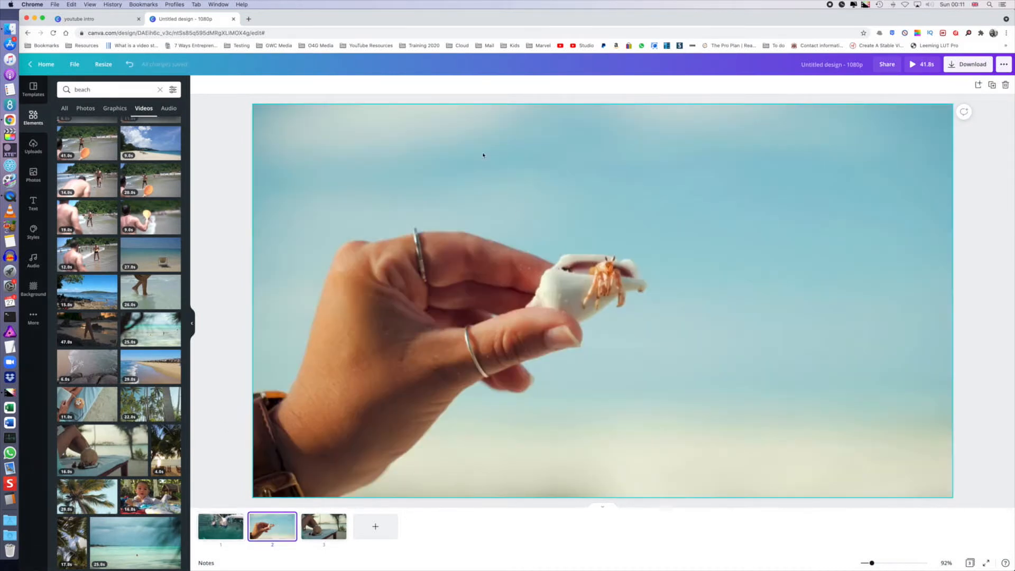
pyautogui.click(487, 200)
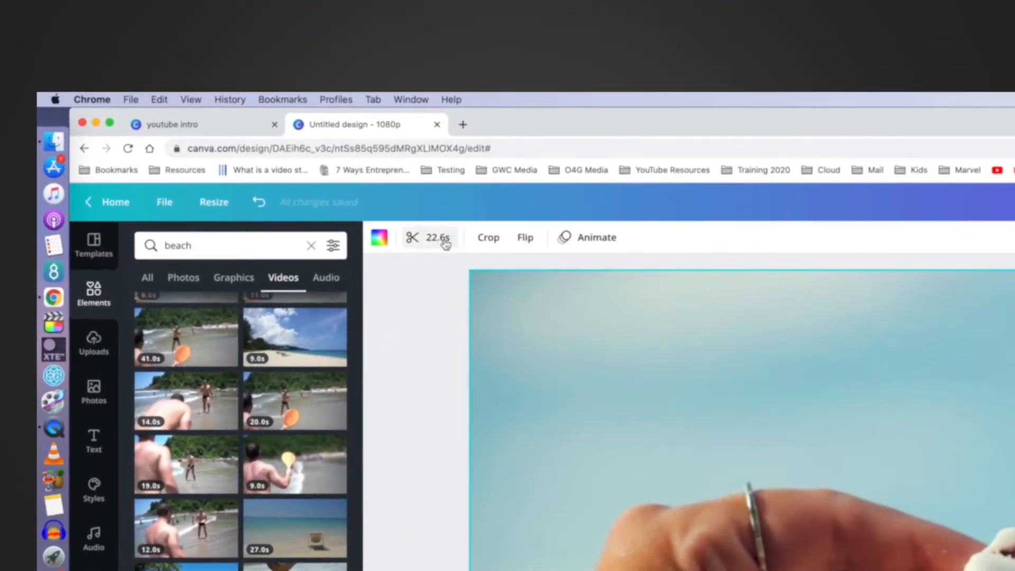
pyautogui.click(444, 240)
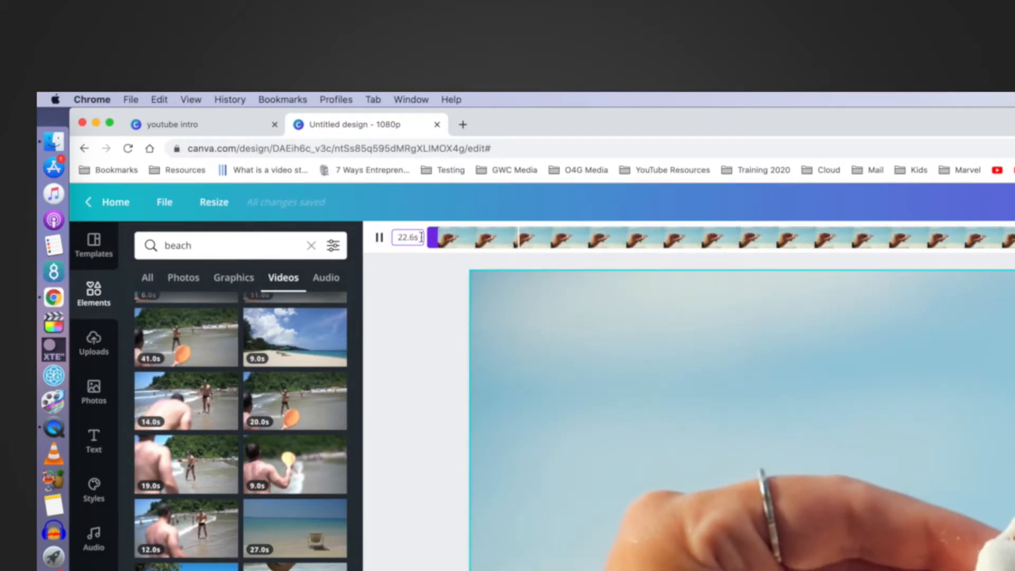
pyautogui.moveTo(422, 238); pyautogui.dragTo(386, 241)
pyautogui.write('3')
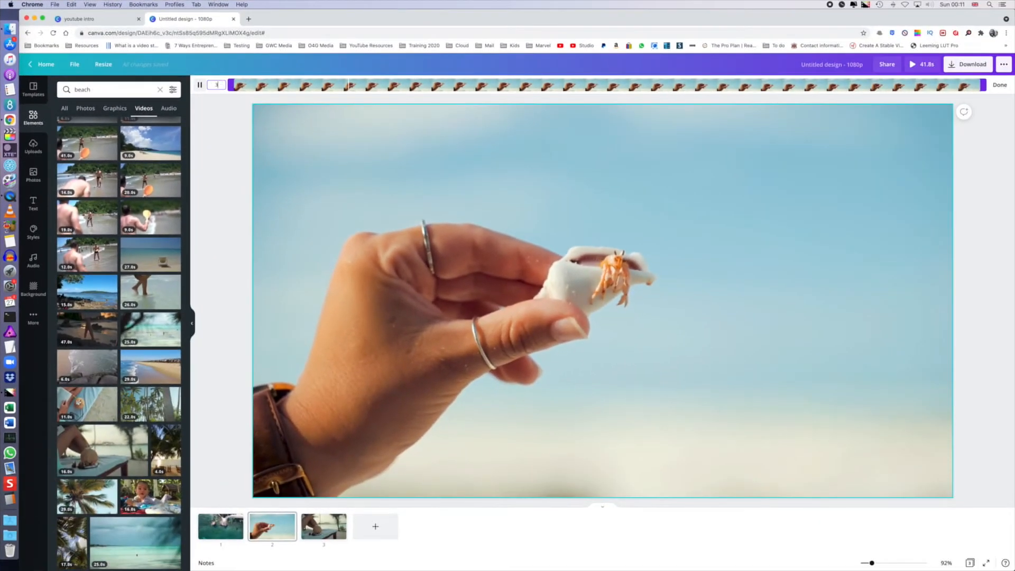
pyautogui.press('Return')
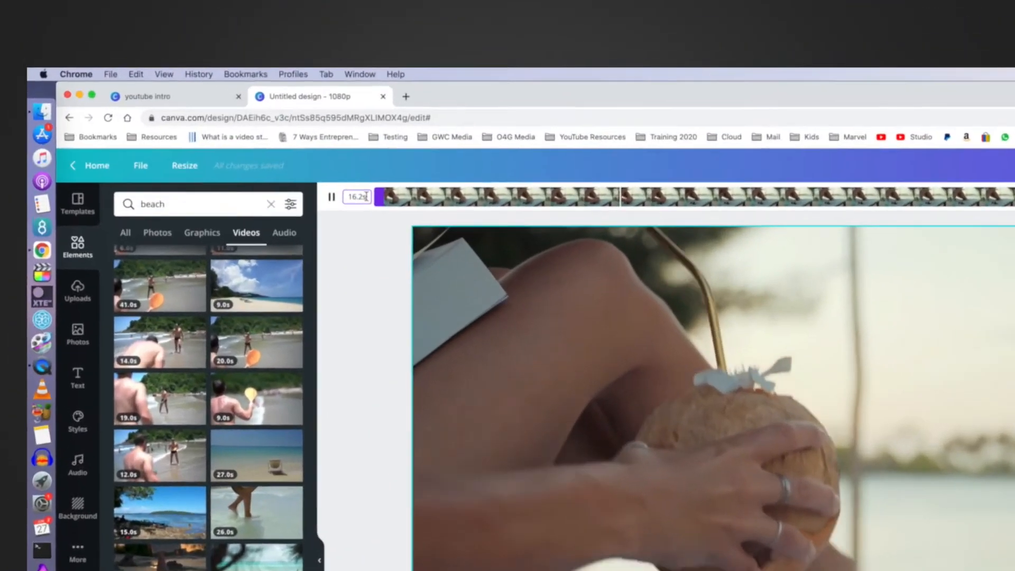
# Trim the coconut clip on page 3 to 3 seconds.
pyautogui.moveTo(224, 85); pyautogui.dragTo(206, 87)
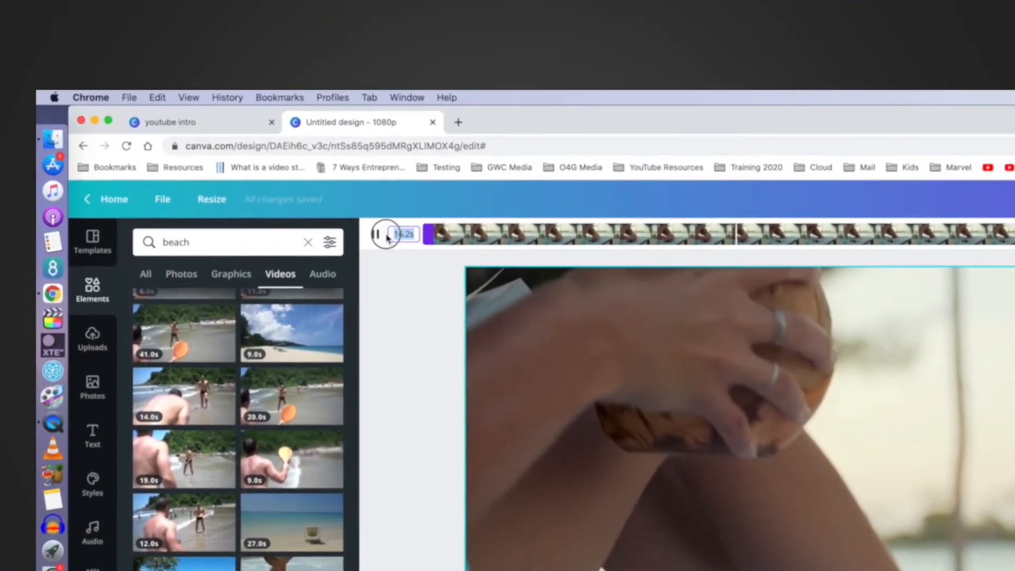
pyautogui.write('3')
pyautogui.press('Return')
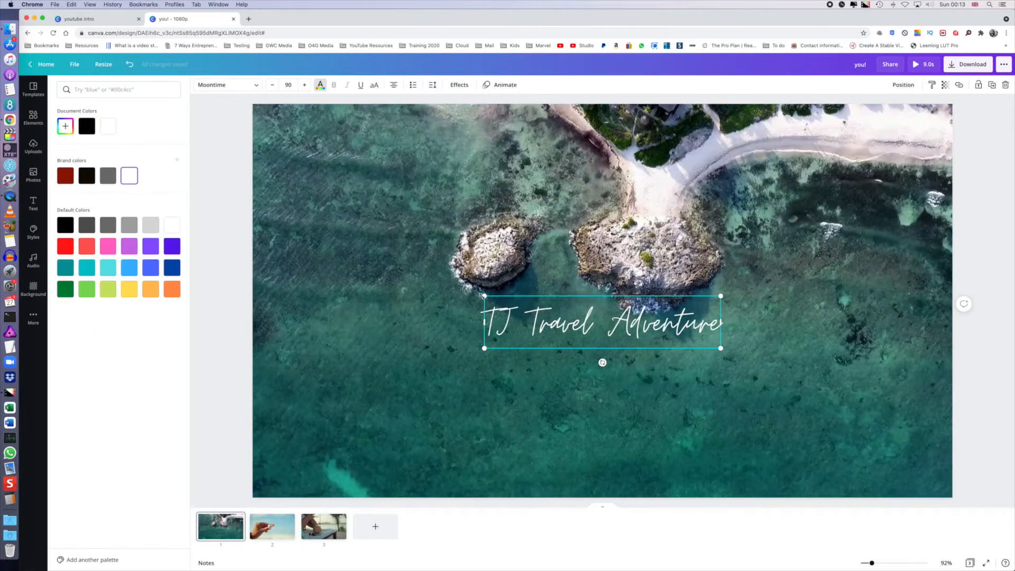
# Enlarge the "TJ Travel Adventure" title on page 1 to size 166 and reposition it near the page's centre.
pyautogui.moveTo(480, 294); pyautogui.dragTo(278, 243)
pyautogui.moveTo(514, 311); pyautogui.dragTo(606, 331)
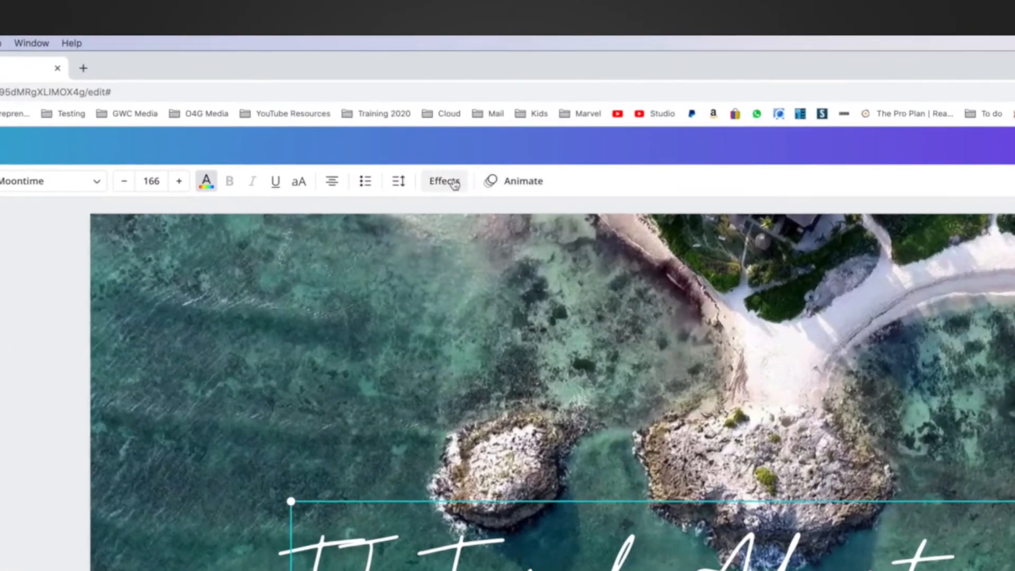
# Apply the Neon text effect to the "TJ Travel Adventure" title and adjust its glow intensity.
pyautogui.click(444, 181)
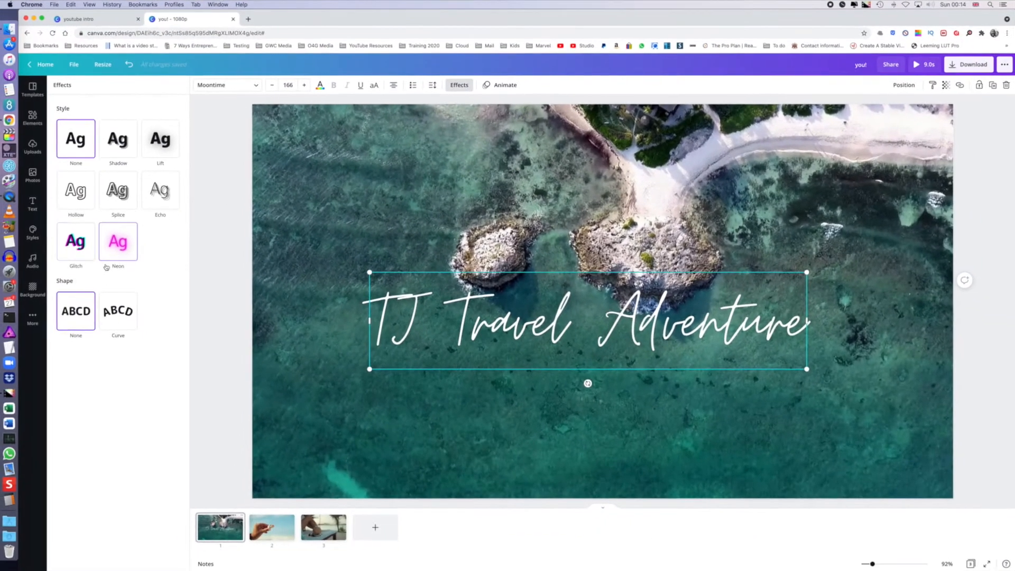
pyautogui.click(122, 245)
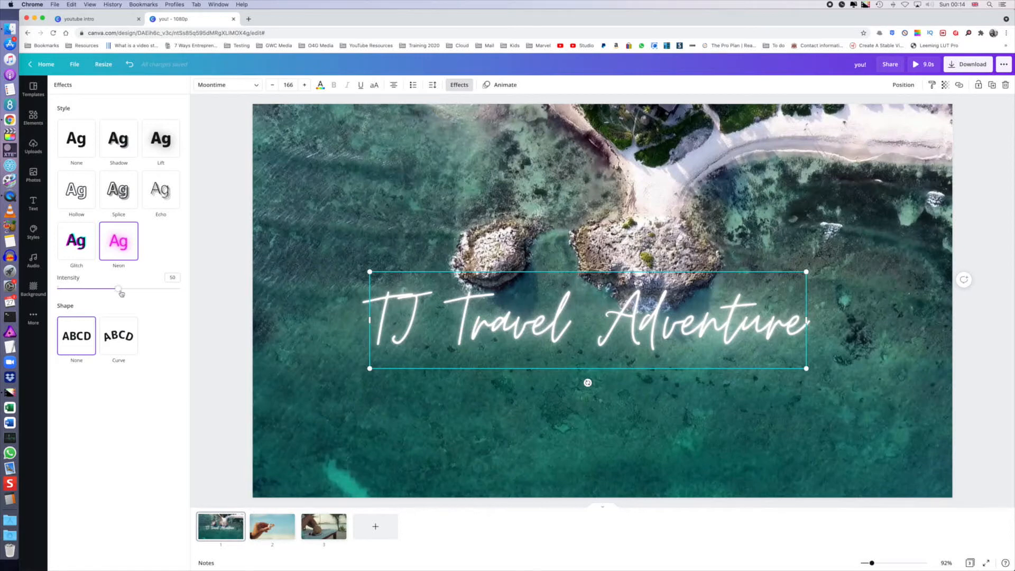
pyautogui.moveTo(122, 293); pyautogui.dragTo(93, 292)
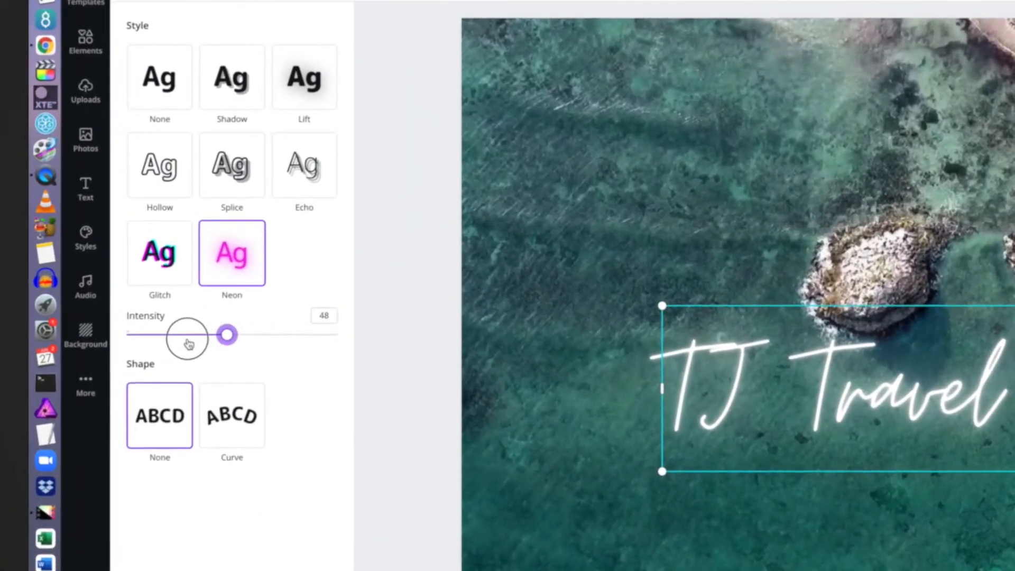
pyautogui.moveTo(189, 344); pyautogui.dragTo(312, 343)
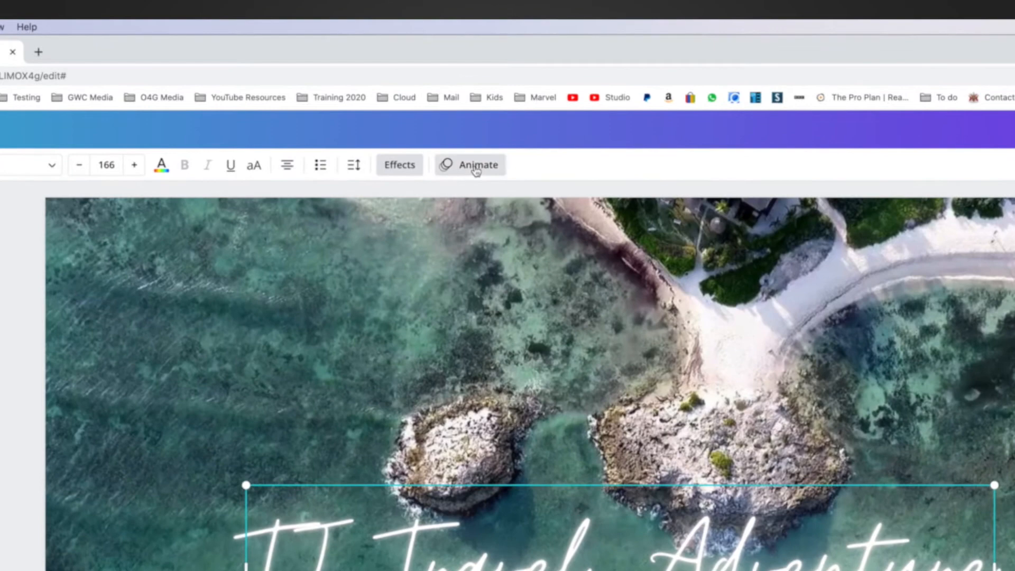
# Apply the Bounce text animation to the "TJ Travel Adventure" title.
pyautogui.click(476, 165)
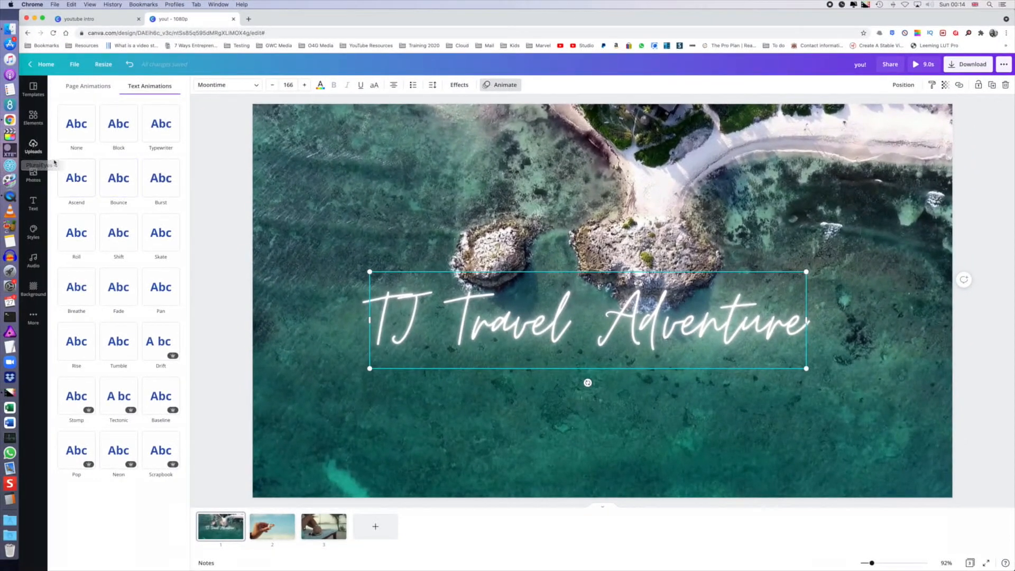
pyautogui.click(118, 177)
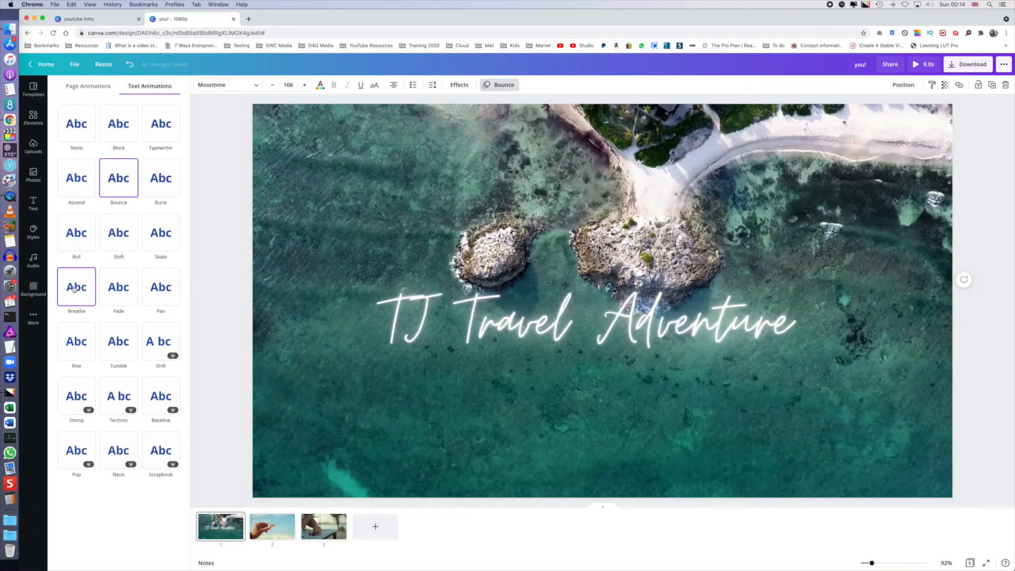
# Change the "TJ Travel Adventure" title's text animation to Breathe and copy the title onto page 2.
pyautogui.click(74, 289)
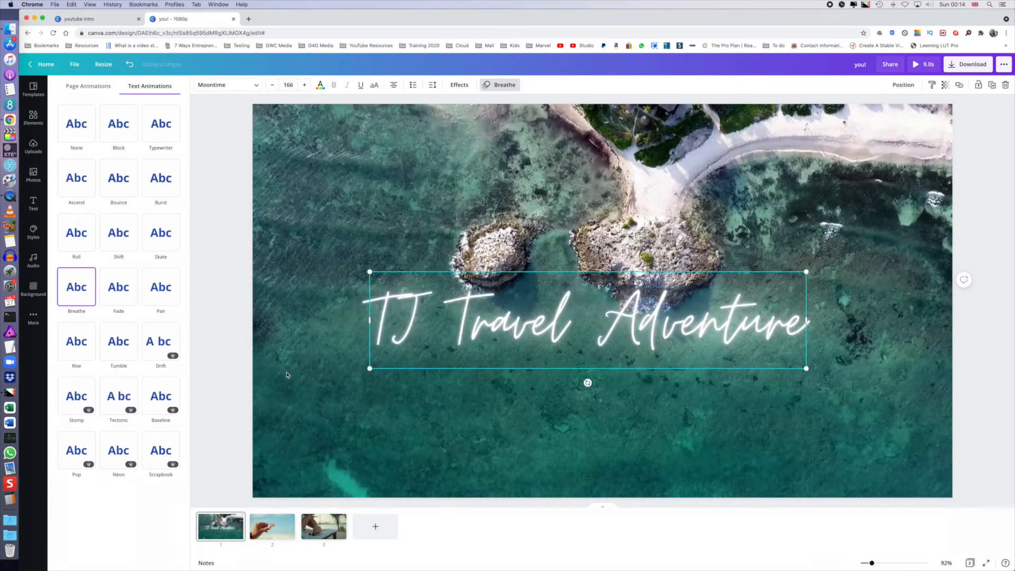
pyautogui.click(491, 291)
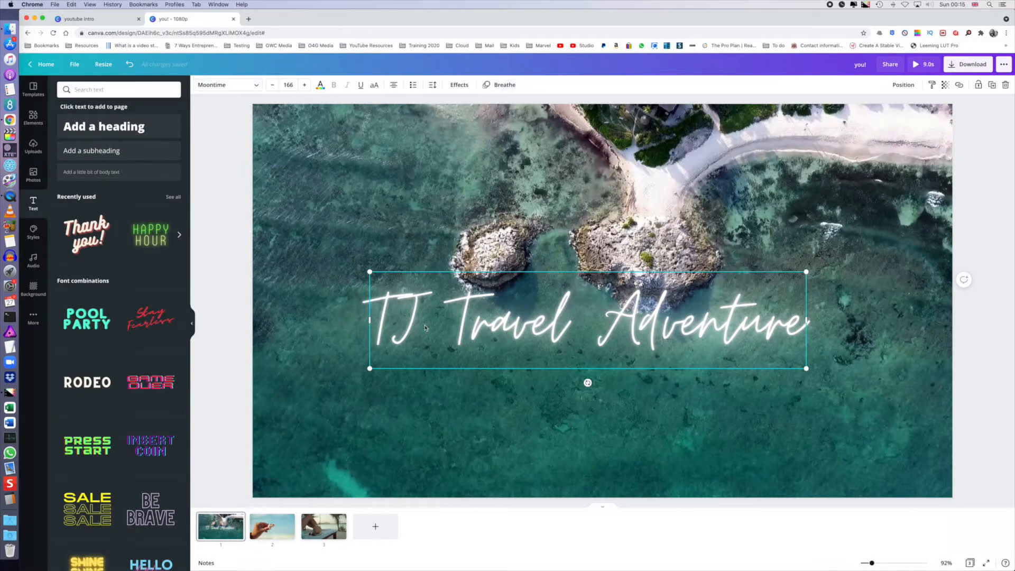
pyautogui.click(271, 532)
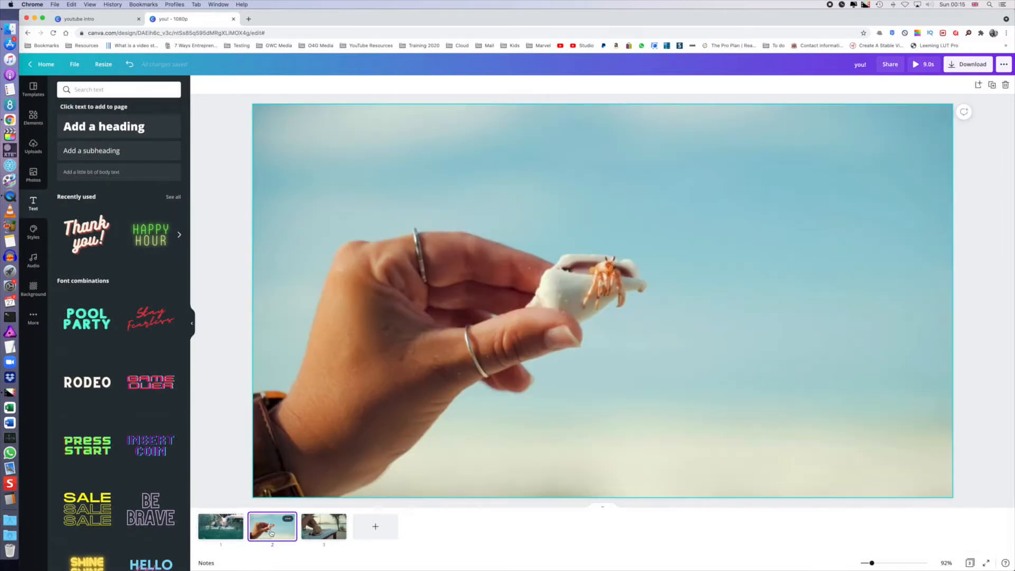
pyautogui.click(548, 293)
pyautogui.press('super+v')
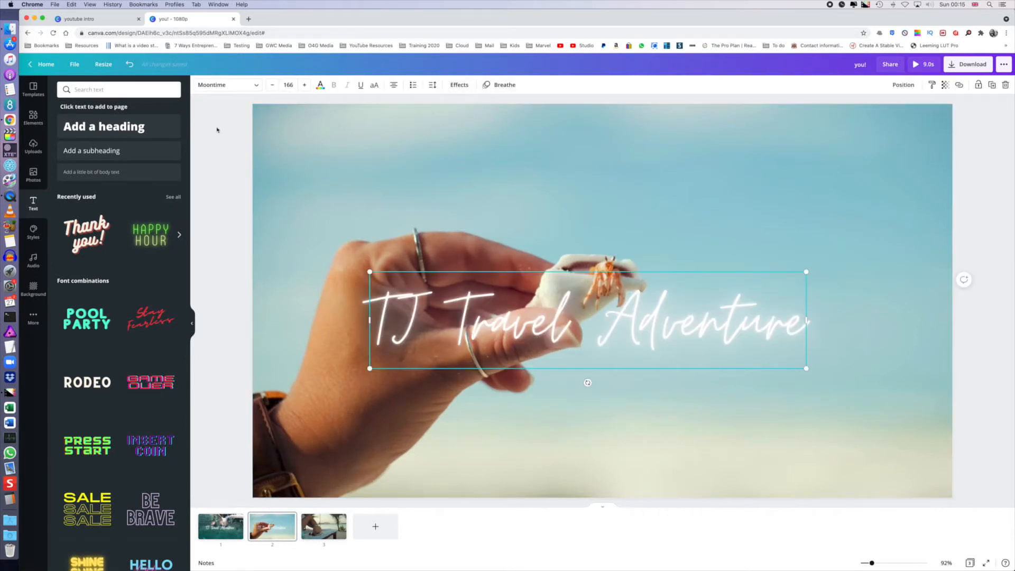
# Add a heading reading "EXPLORE YOUR WORLD" to page 2.
pyautogui.click(129, 127)
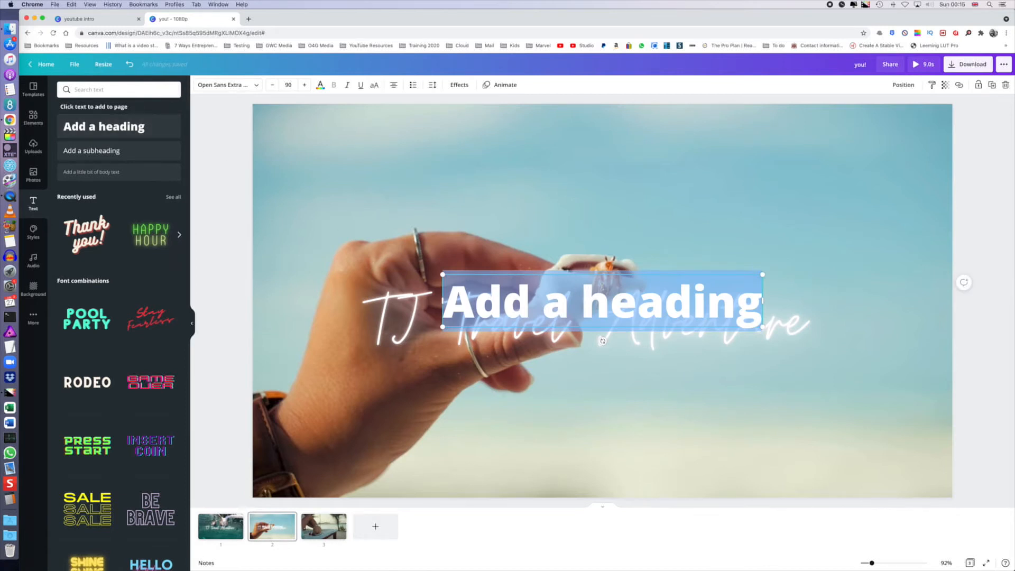
pyautogui.write('EXPLORE')
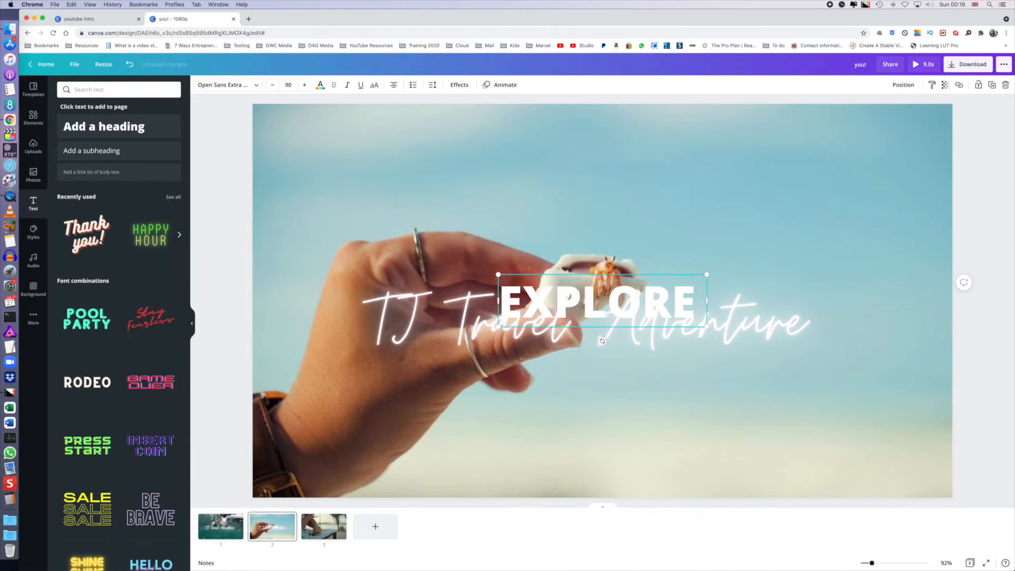
pyautogui.write(' YOUR WORLD')
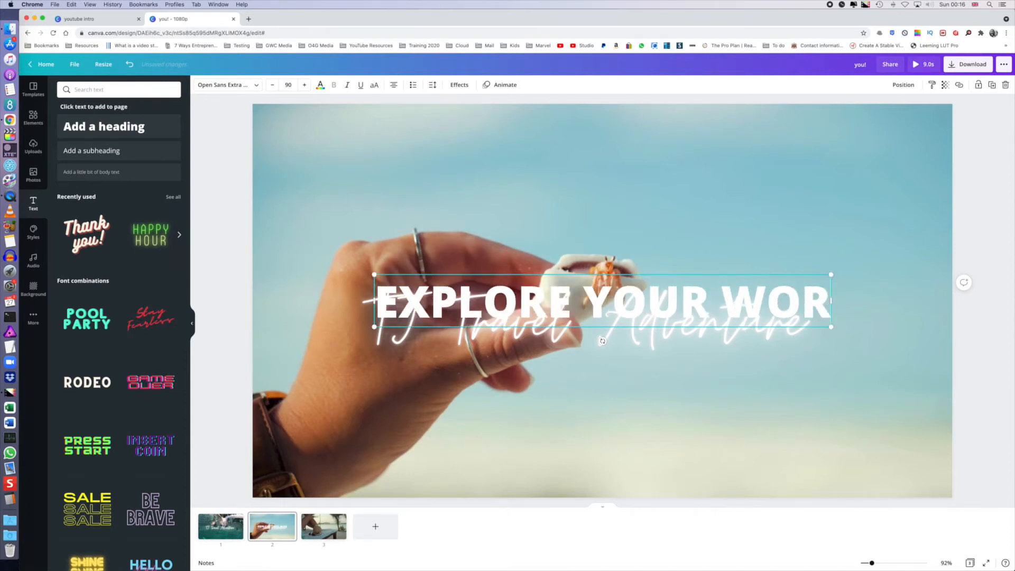
pyautogui.click(735, 225)
# Place the "EXPLORE YOUR WORLD" heading just below the right half of the title, in Lato Bold at about size 49.1.
pyautogui.moveTo(653, 302); pyautogui.dragTo(644, 418)
pyautogui.moveTo(644, 417); pyautogui.dragTo(645, 425)
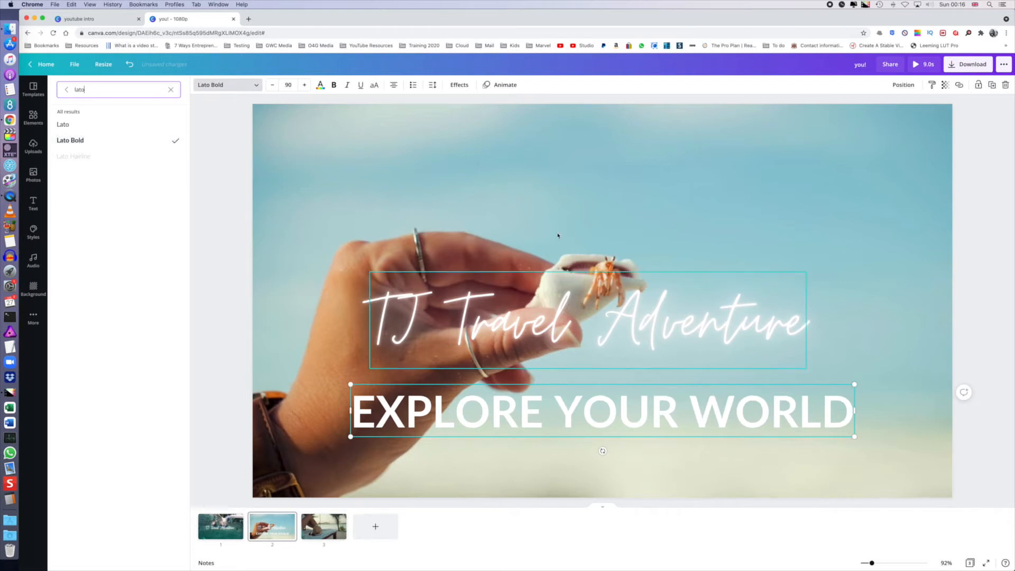
pyautogui.moveTo(457, 425); pyautogui.dragTo(580, 460)
pyautogui.moveTo(696, 432); pyautogui.dragTo(668, 409)
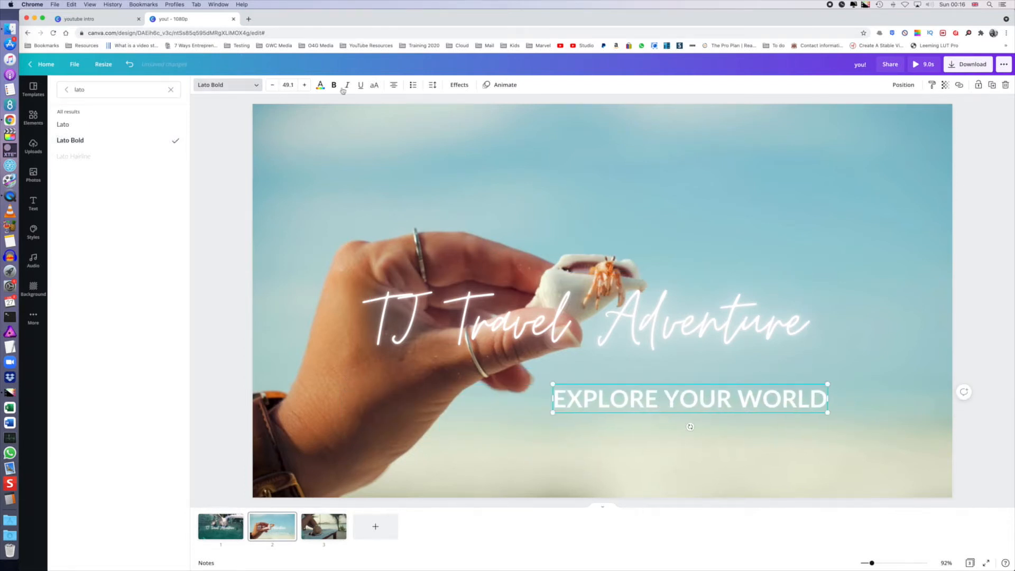
# Give the "EXPLORE YOUR WORLD" text a black Shadow effect and the Burst text animation.
pyautogui.click(459, 86)
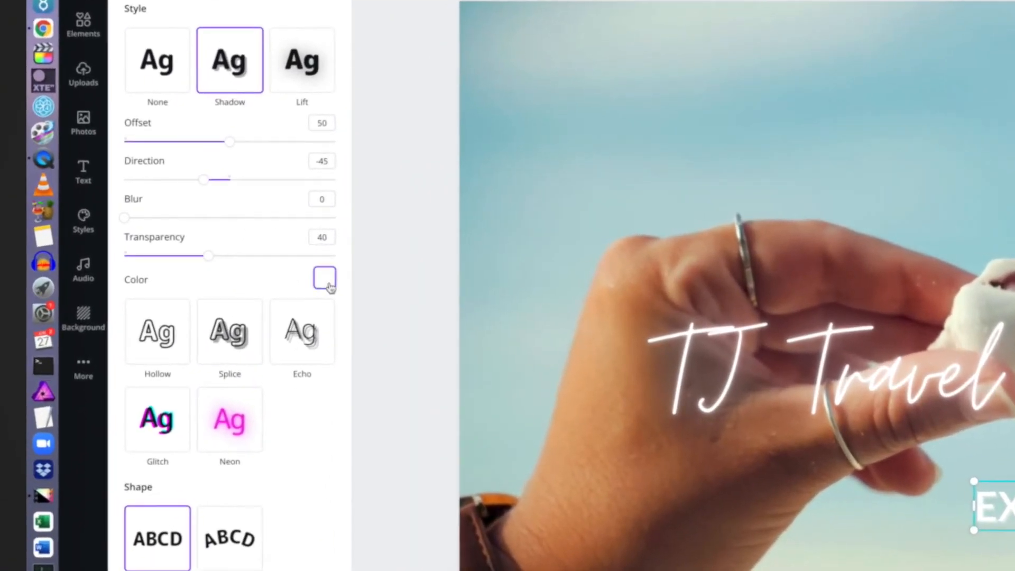
pyautogui.click(325, 281)
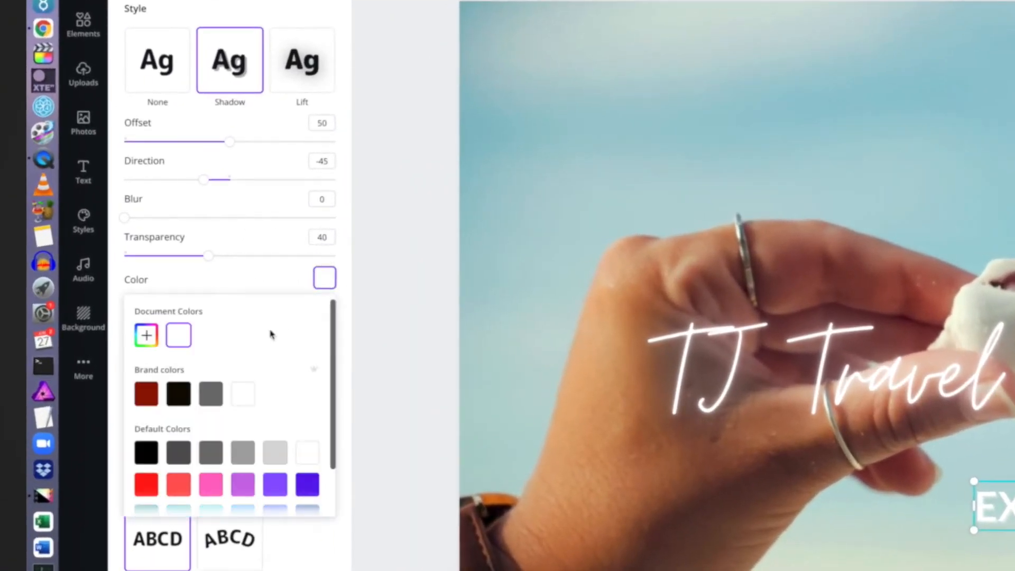
pyautogui.click(180, 395)
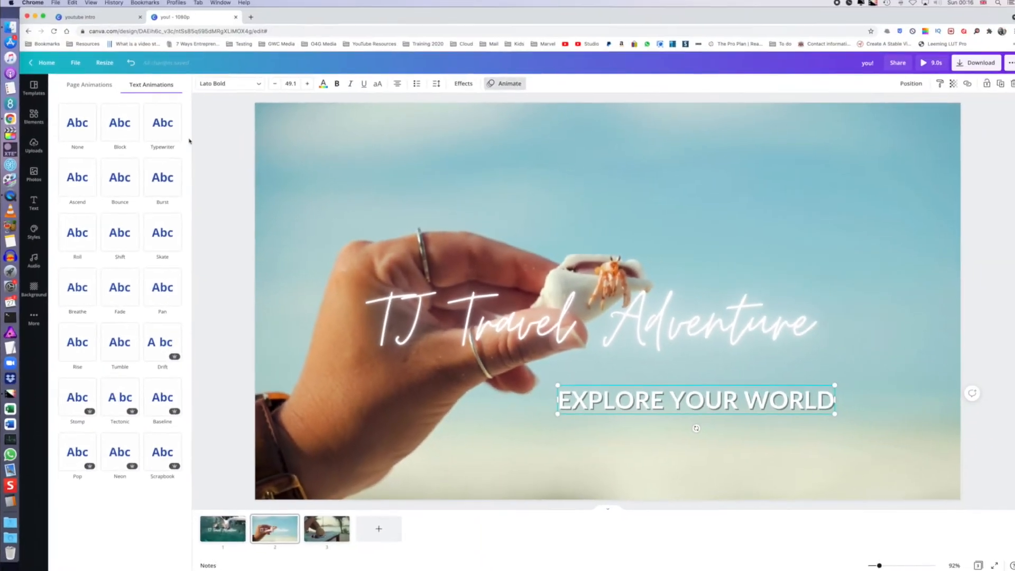
pyautogui.click(153, 185)
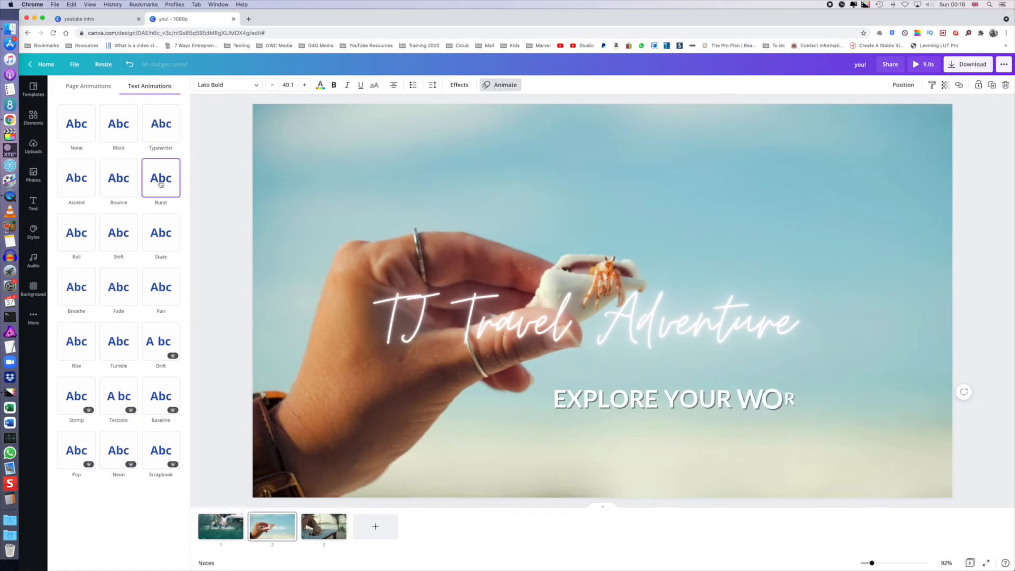
# Add a heading reading "SUBSCRIBE" to page 3 and colour it white.
pyautogui.click(345, 527)
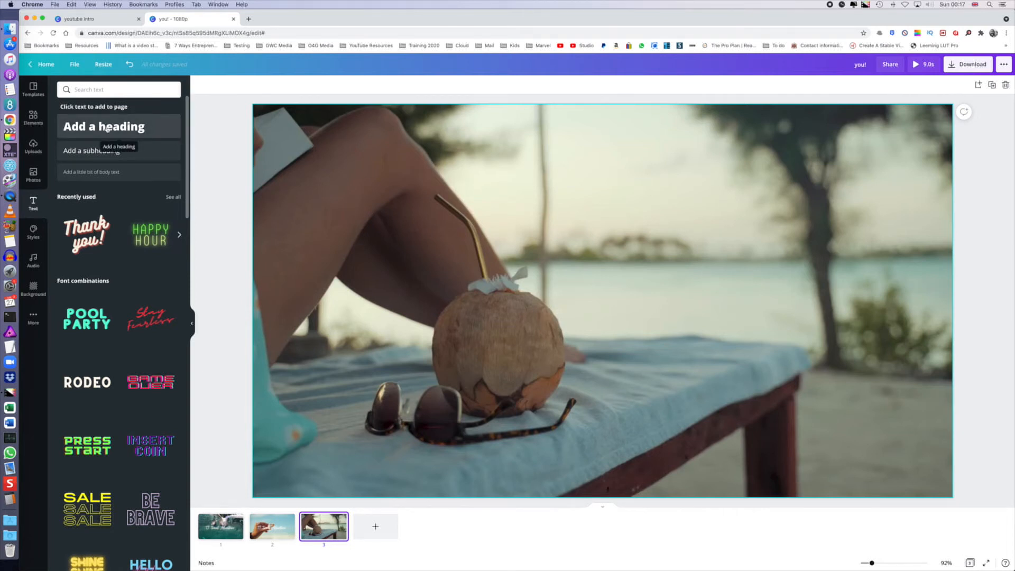
pyautogui.click(117, 128)
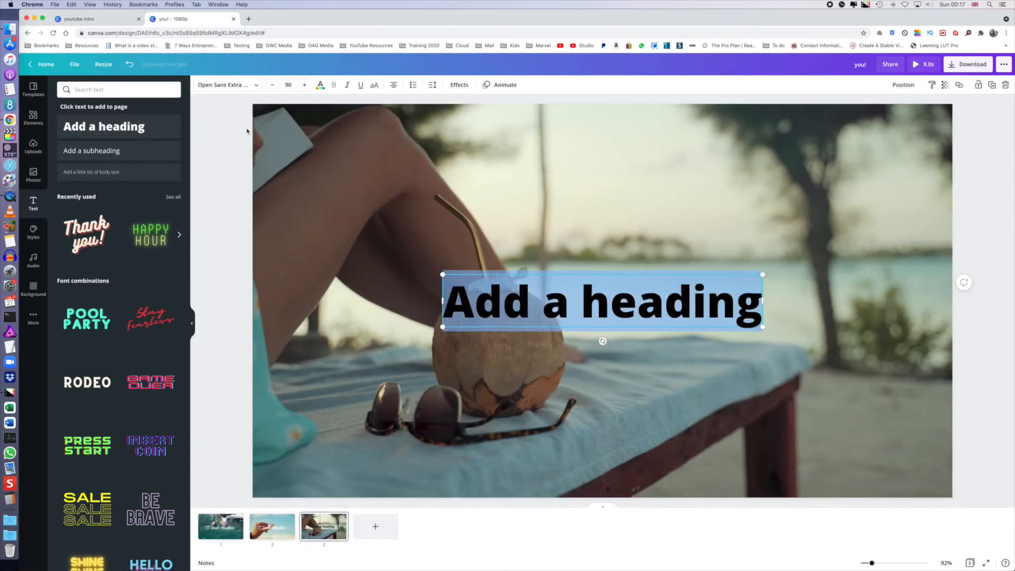
pyautogui.write('SUBSC')
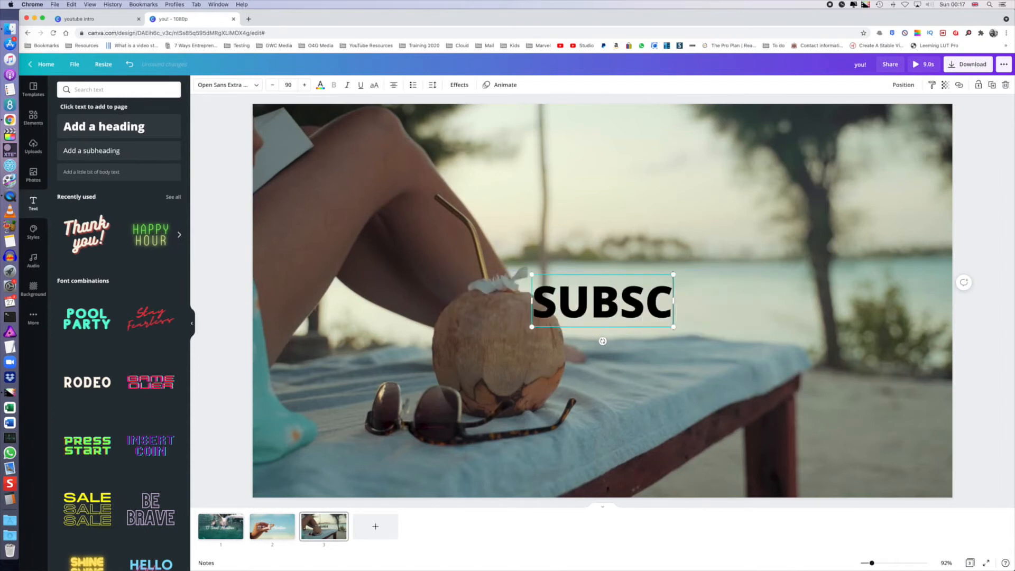
pyautogui.write('RIBE')
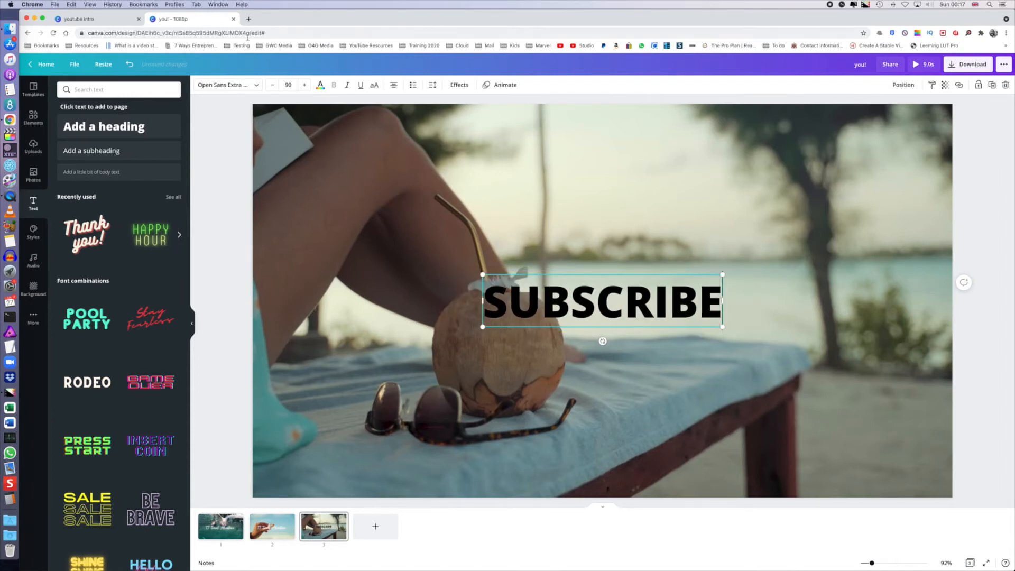
pyautogui.click(321, 86)
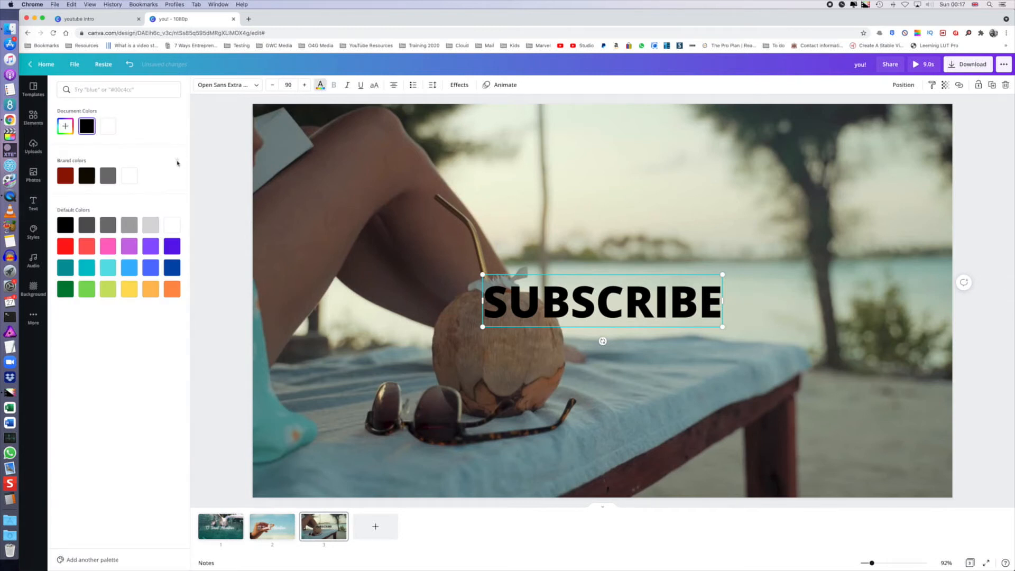
pyautogui.click(171, 226)
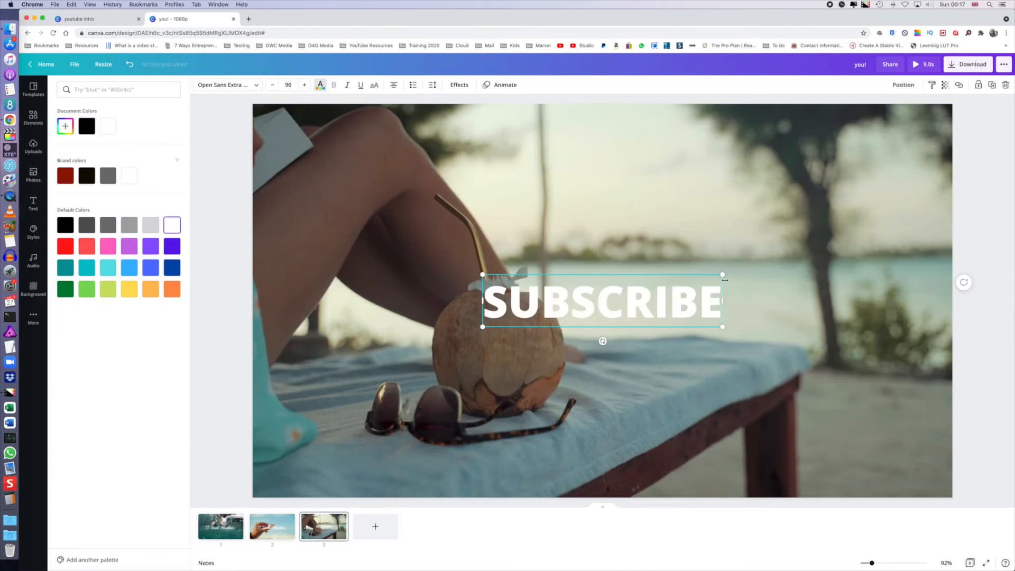
# Enlarge the "SUBSCRIBE" heading to about size 137 and align it to the page's horizontal centre.
pyautogui.moveTo(722, 275); pyautogui.dragTo(849, 247)
pyautogui.moveTo(697, 288); pyautogui.dragTo(615, 288)
pyautogui.click(660, 215)
pyautogui.click(716, 206)
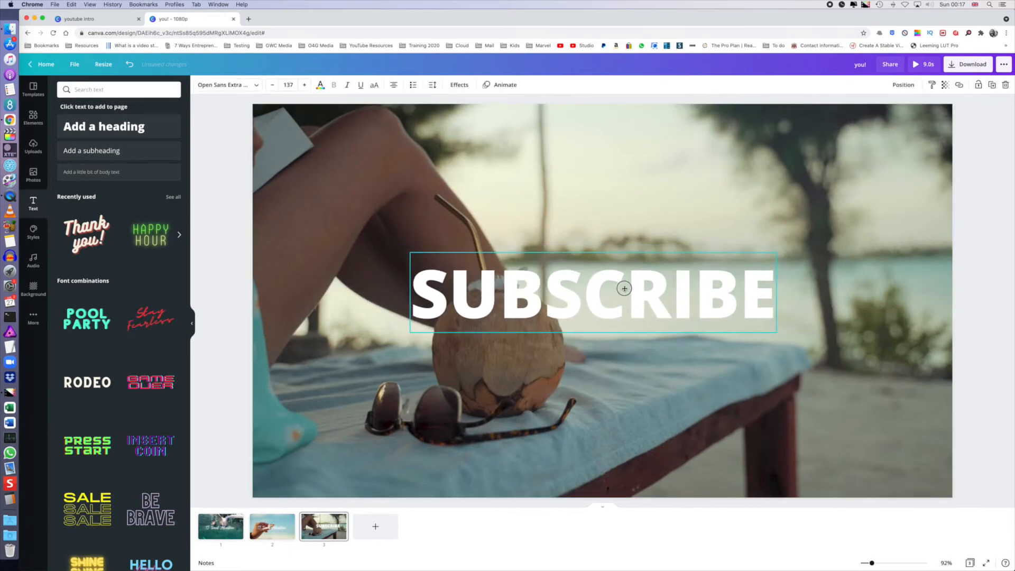
pyautogui.click(904, 85)
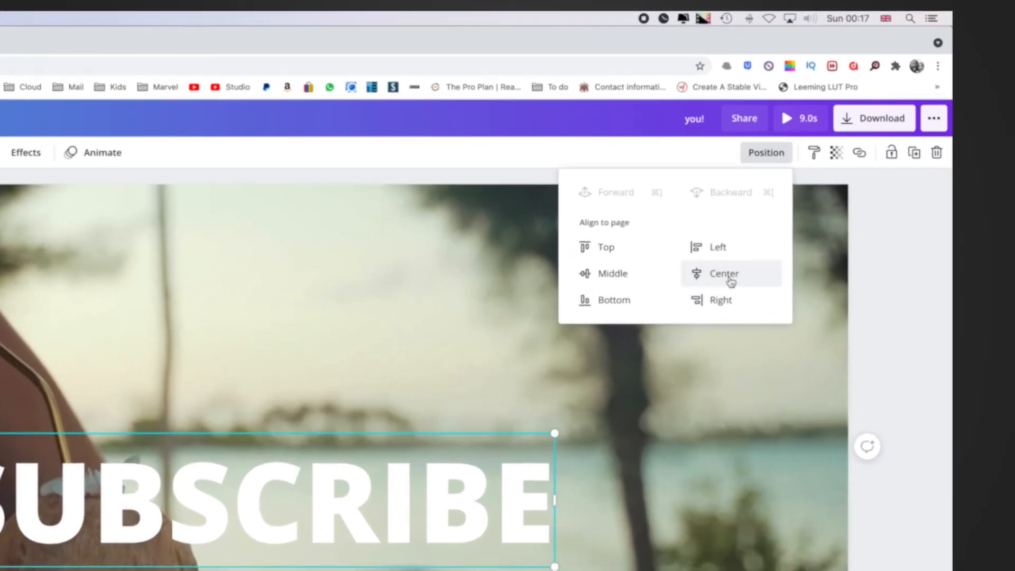
pyautogui.click(878, 157)
pyautogui.click(356, 352)
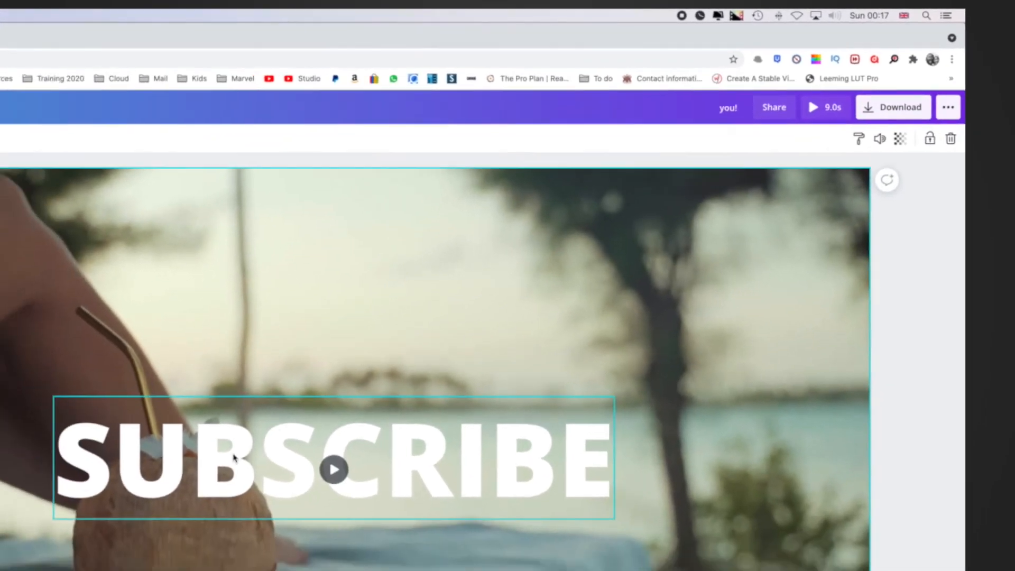